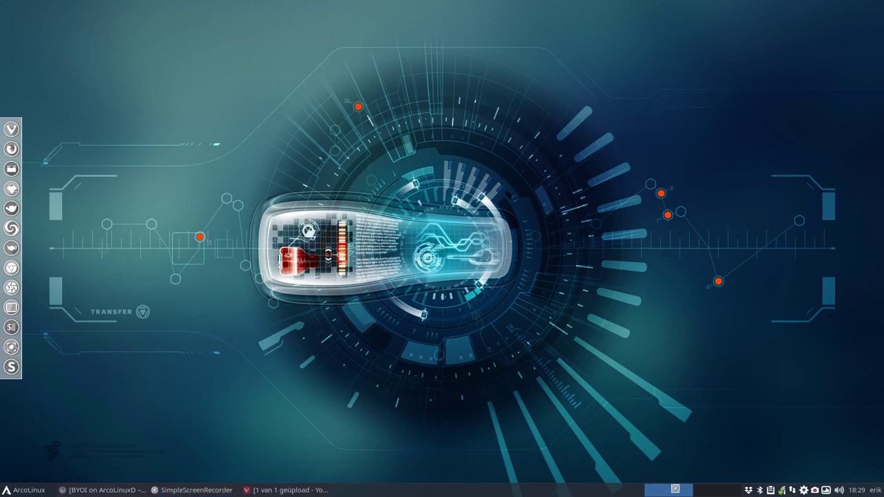
Step: Switch to Firefox and look through the BYOI categories for the ArcoLinux, ArcoLinuxD and ArcoLinuxB ISOs
click(90, 490)
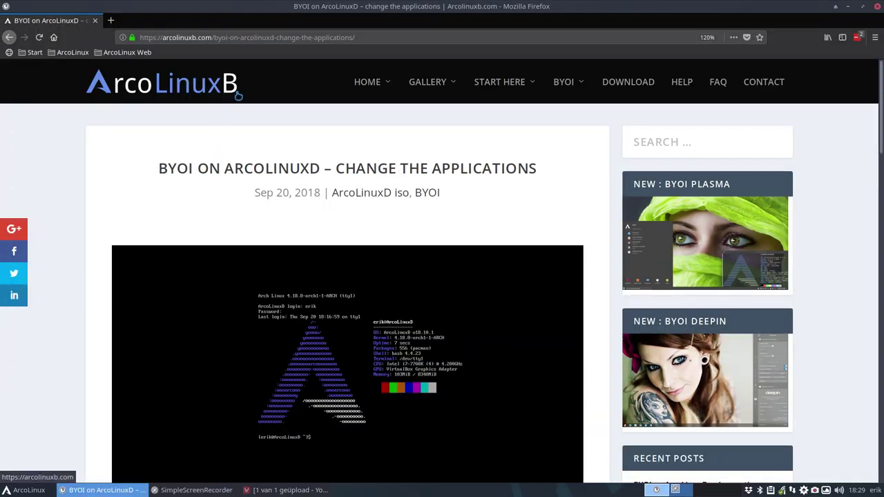
mouse_move(567, 83)
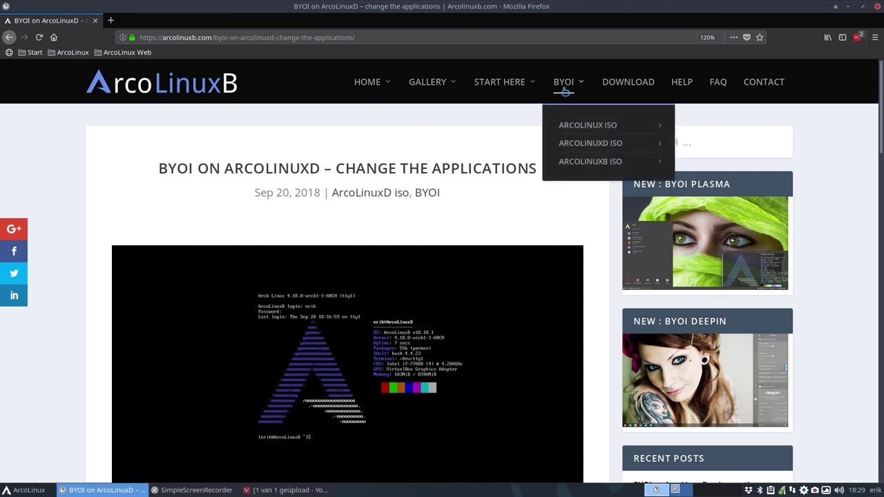
mouse_move(582, 130)
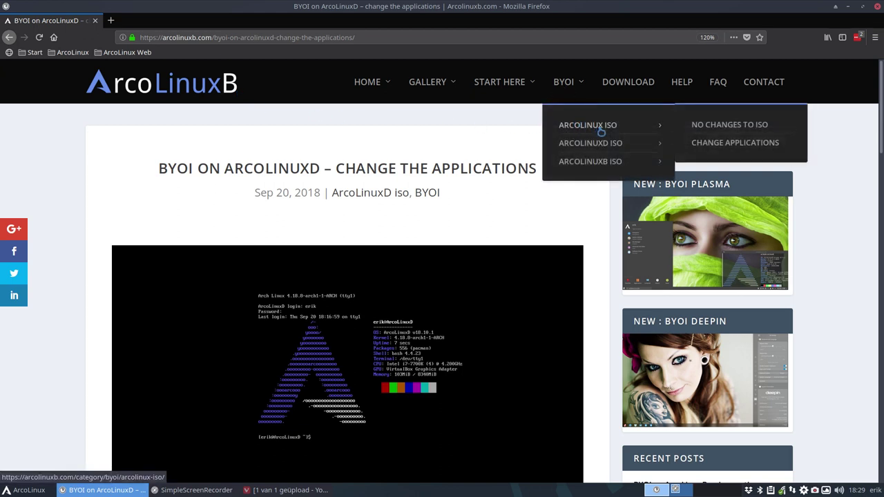
mouse_move(577, 147)
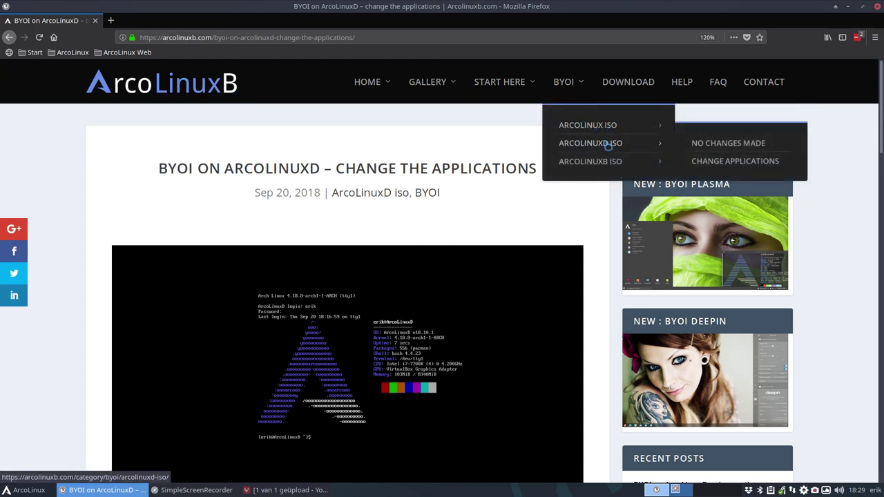
mouse_move(580, 168)
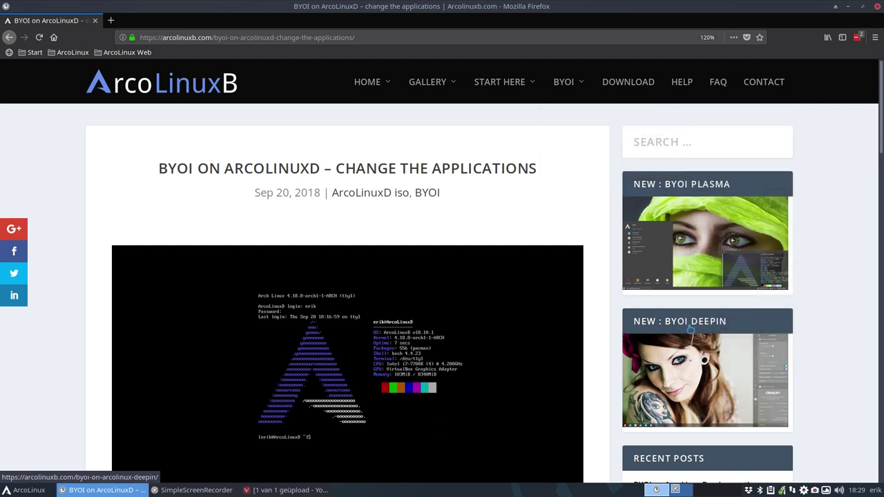
Step: Visit arcolinuxd.com, follow Phase 4 to arcolinuxb.com and open the BYOI page on changing applications for the ArcoLinuxD ISO
click(194, 38)
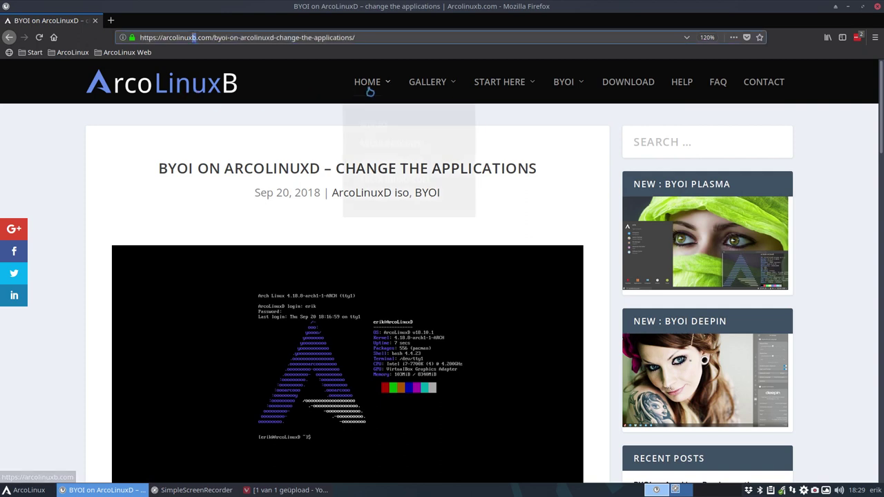
mouse_move(427, 82)
click(389, 177)
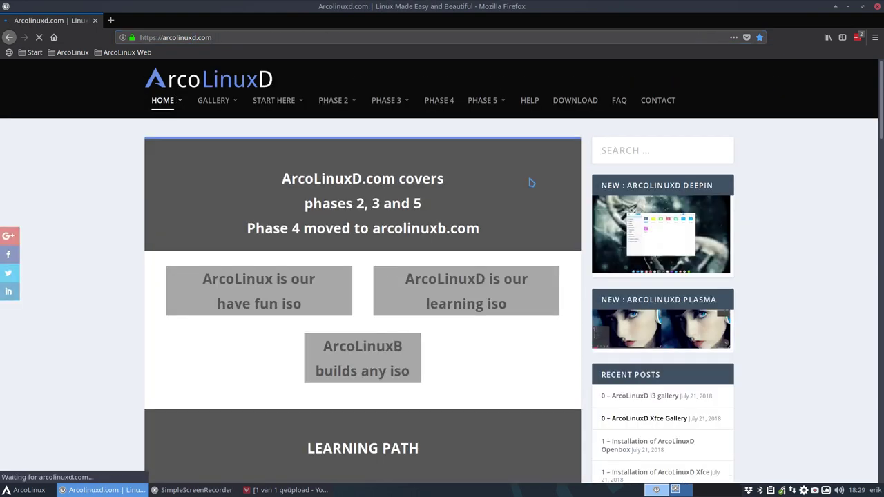
click(443, 105)
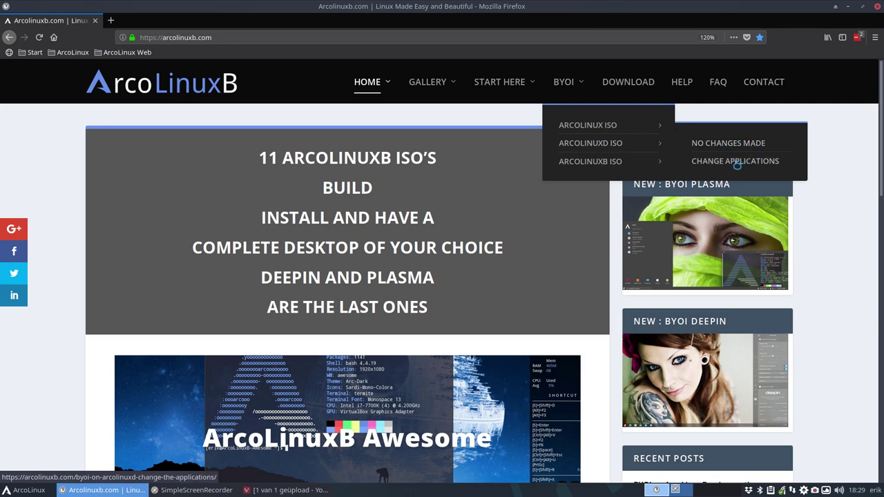
click(737, 162)
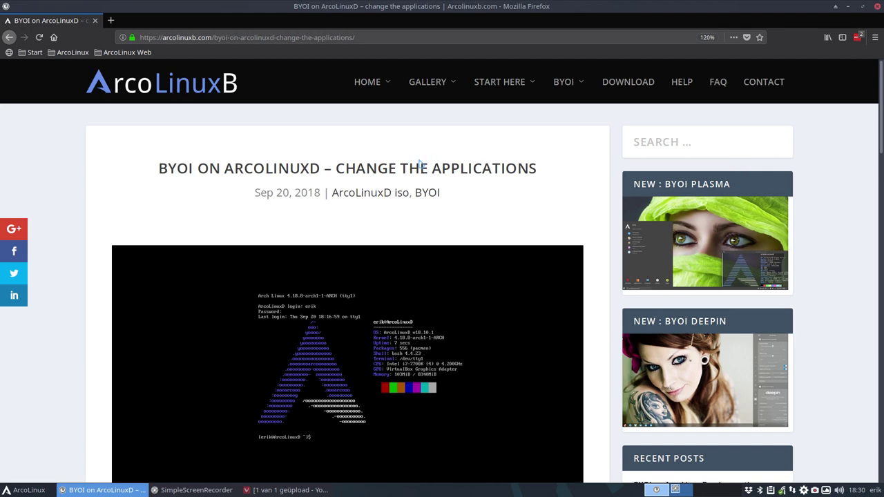
Step: Copy the git clone command for arcolinuxd-iso from the BYOI procedure
scroll(367, 205, down, 5)
scroll(228, 194, down, 10)
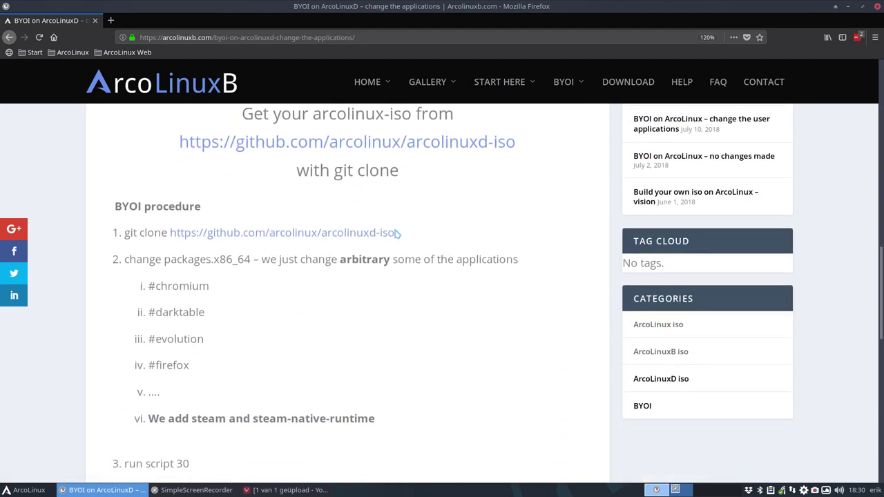
drag(394, 233, 125, 233)
key(ctrl+c)
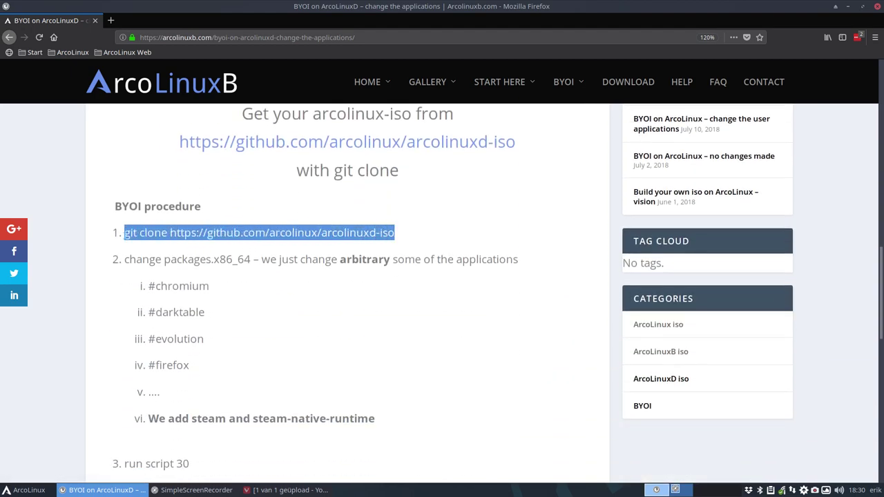
Step: Minimize the browser, open the Desktop folder in the file manager and start a terminal in that folder
click(848, 7)
right_click(292, 138)
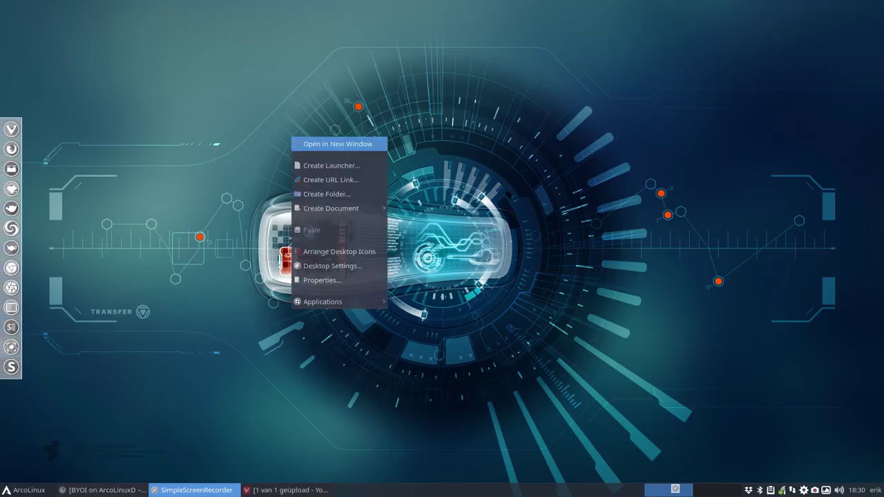
click(326, 145)
right_click(242, 97)
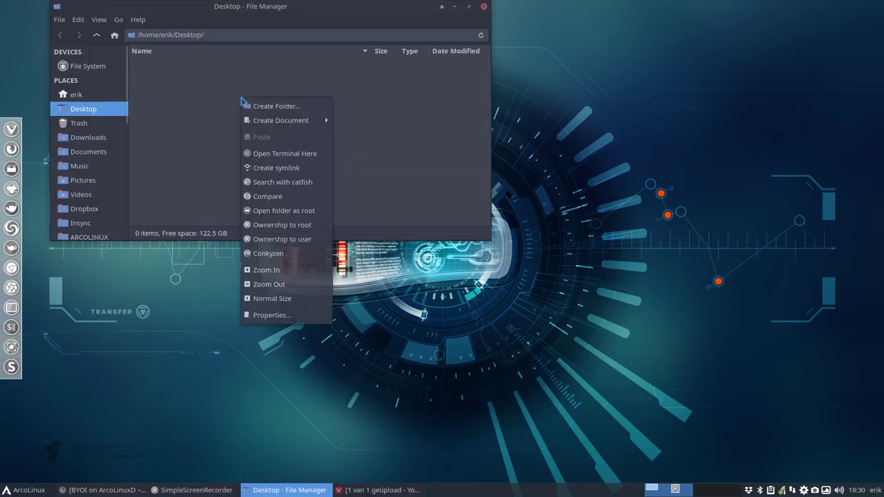
click(282, 151)
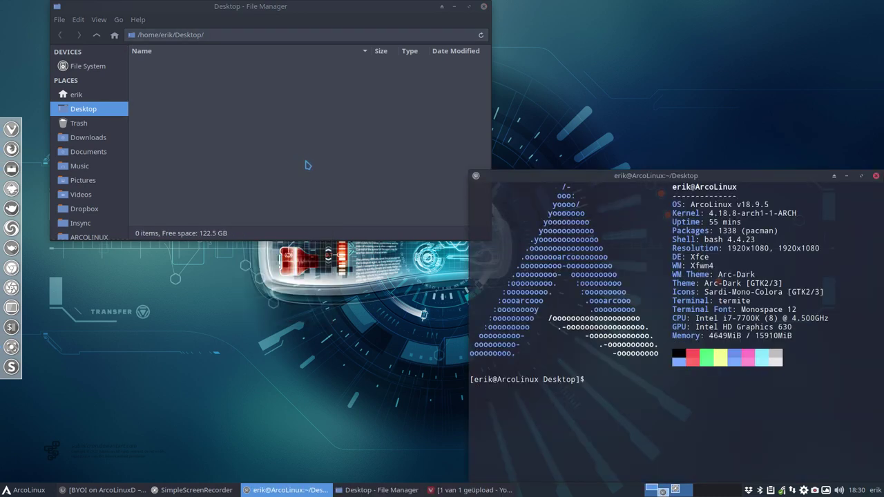
key(ctrl+shift+v)
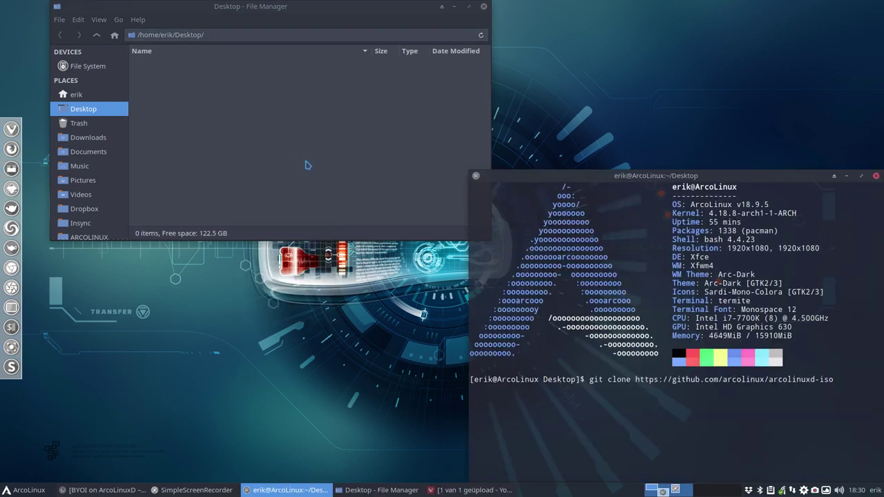
key(Return)
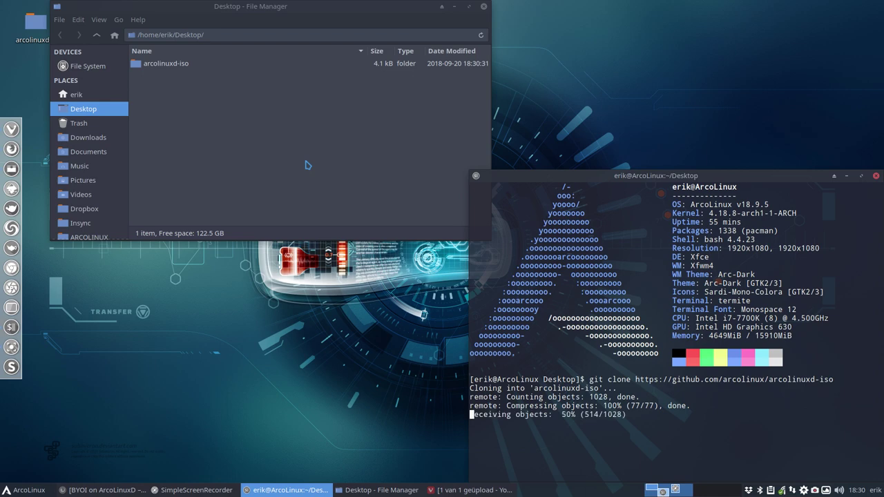
click(876, 176)
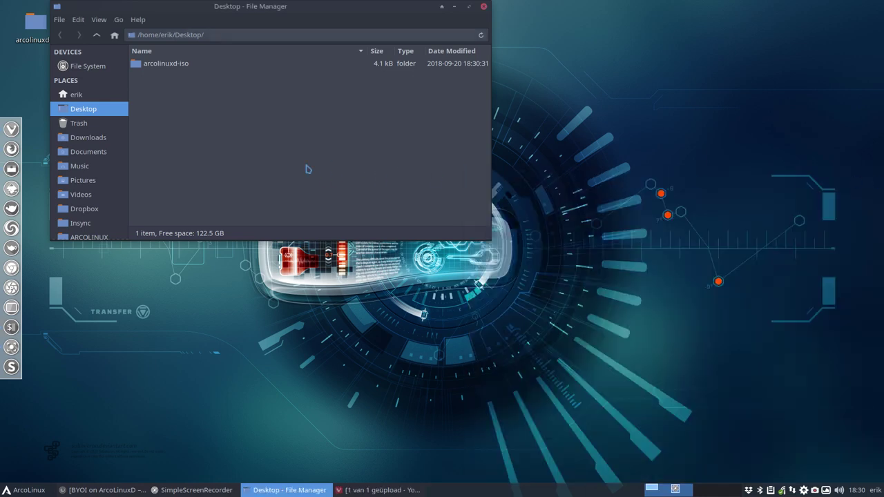
Step: Open the arcolinuxd-iso folder, try the different view modes and settle on the icon view
double_click(166, 67)
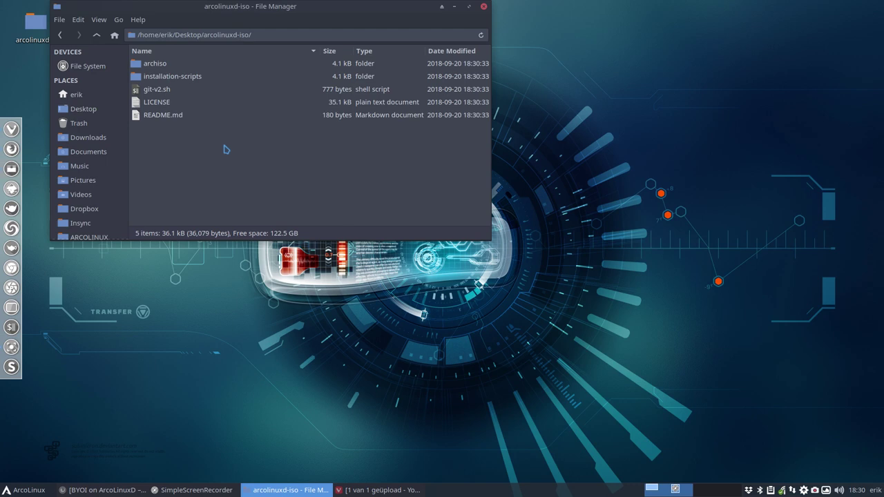
key(ctrl+1)
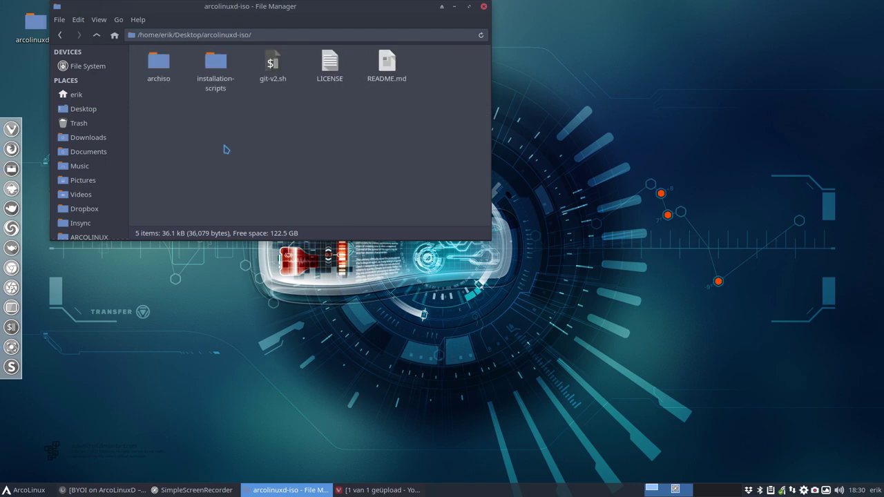
key(ctrl+2)
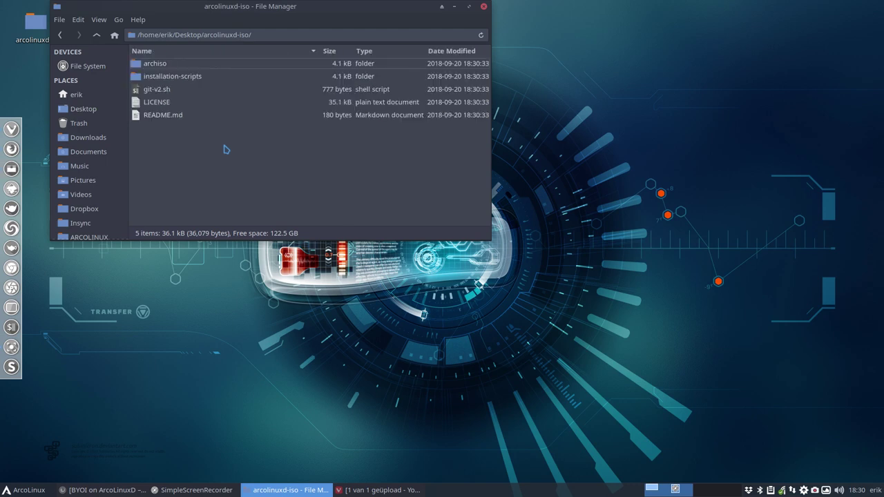
key(ctrl+3)
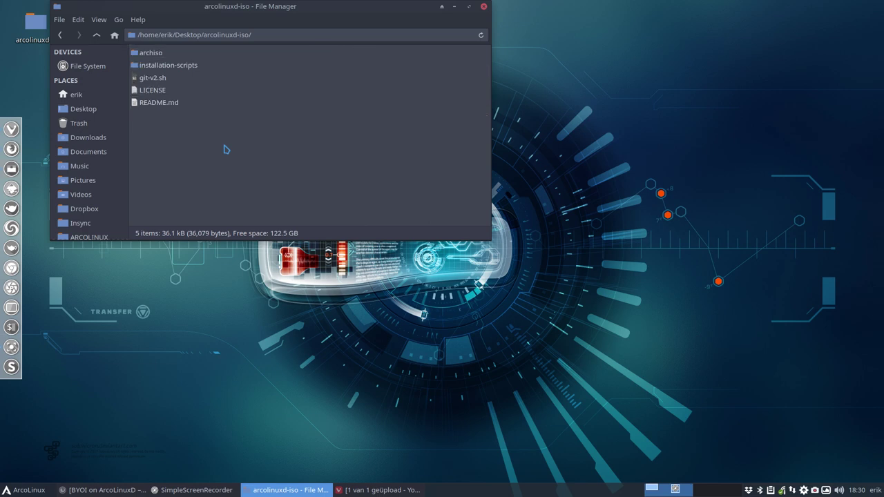
key(ctrl+1)
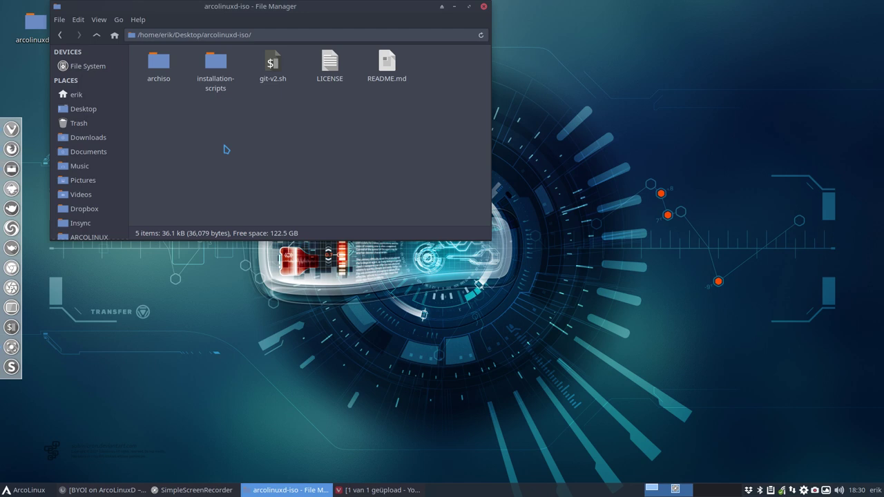
Step: Look at 30-build-the-iso-local.sh in the installation-scripts folder and return to the arcolinuxd-iso folder
click(215, 65)
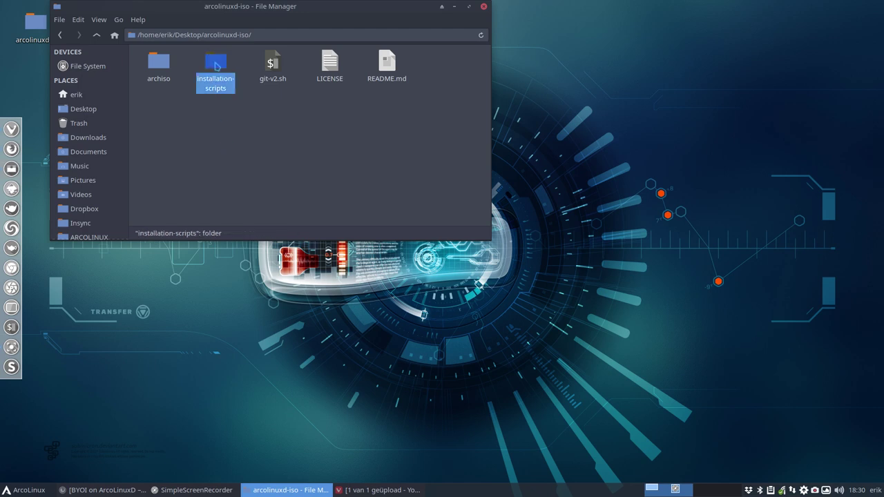
double_click(216, 64)
click(269, 66)
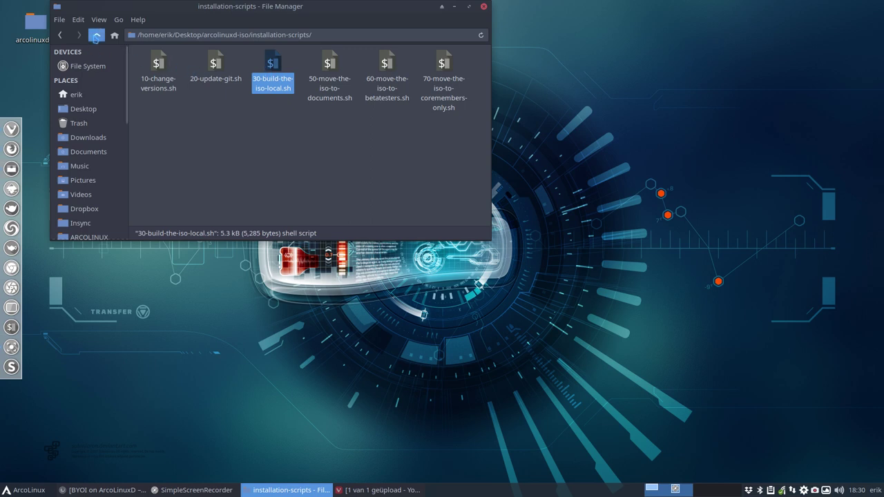
click(97, 36)
Step: Open the packages.x86_64 file from the archiso folder in Sublime Text
click(163, 65)
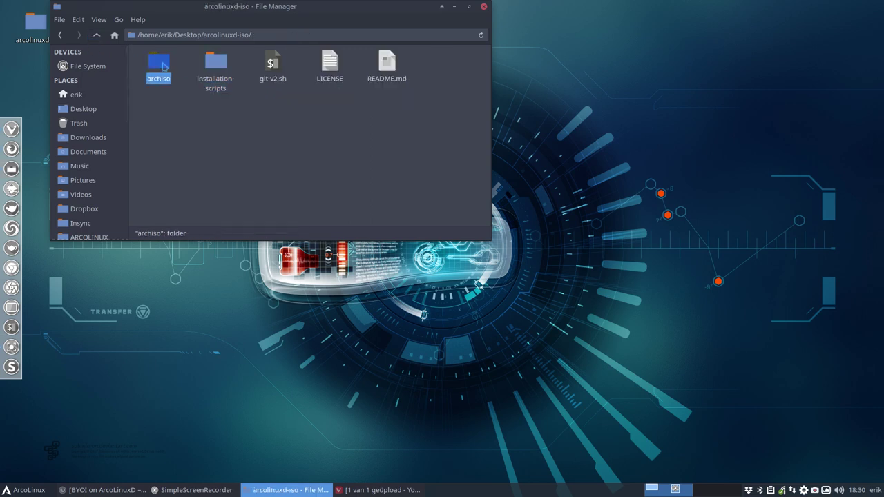
double_click(163, 65)
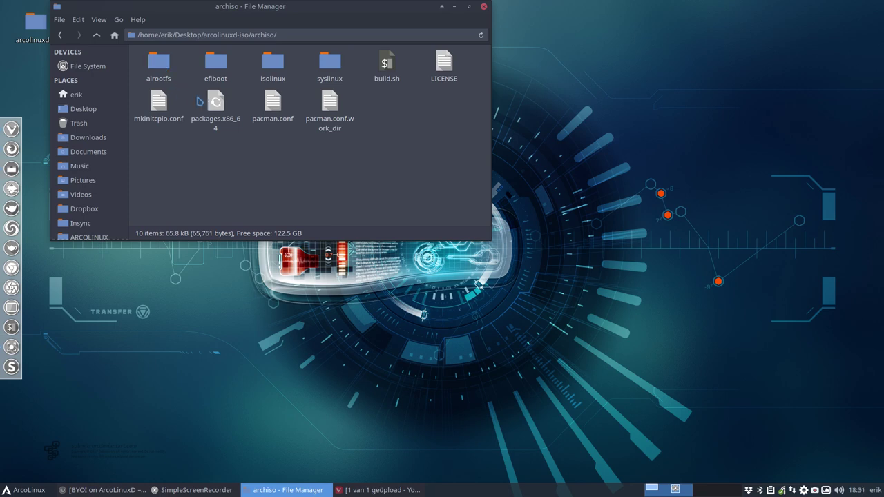
click(215, 104)
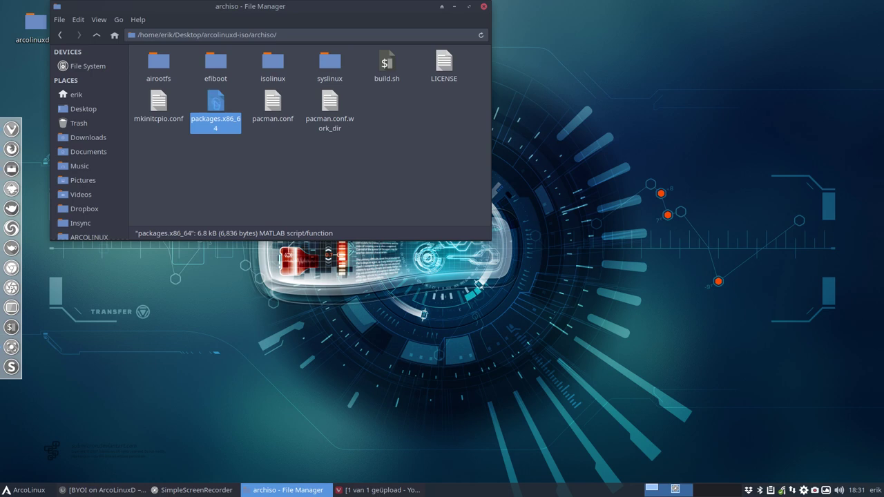
click(97, 35)
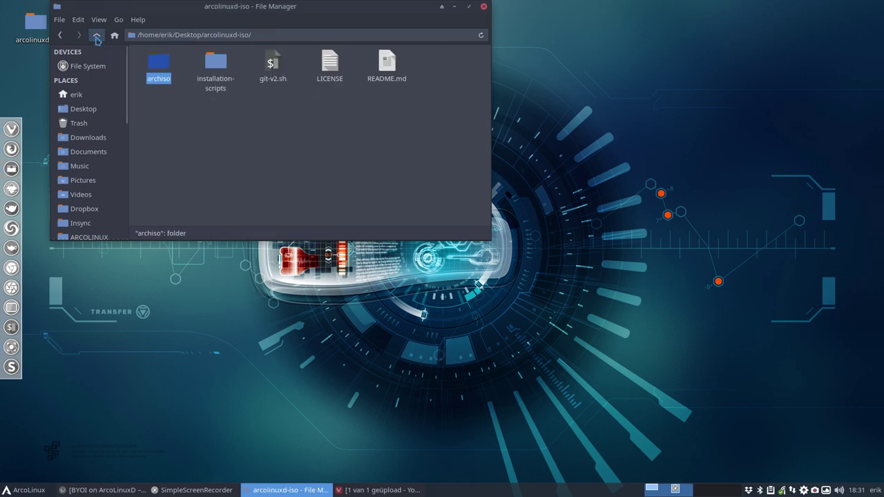
double_click(159, 70)
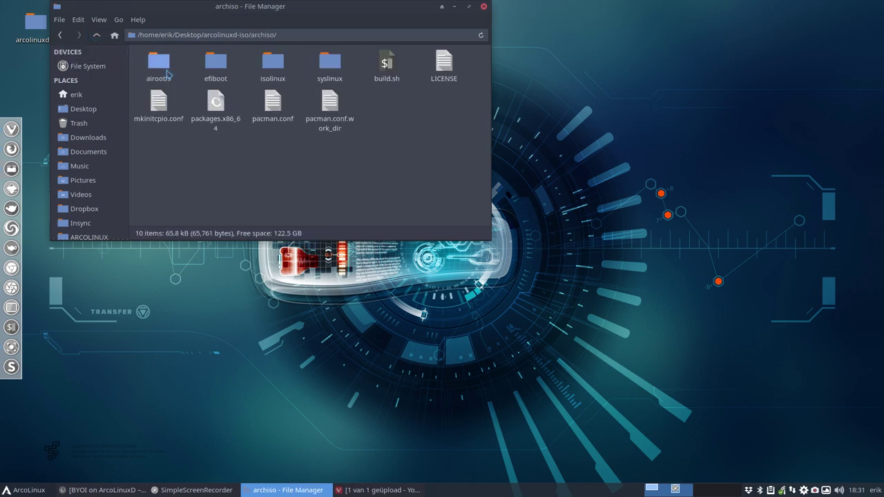
double_click(222, 108)
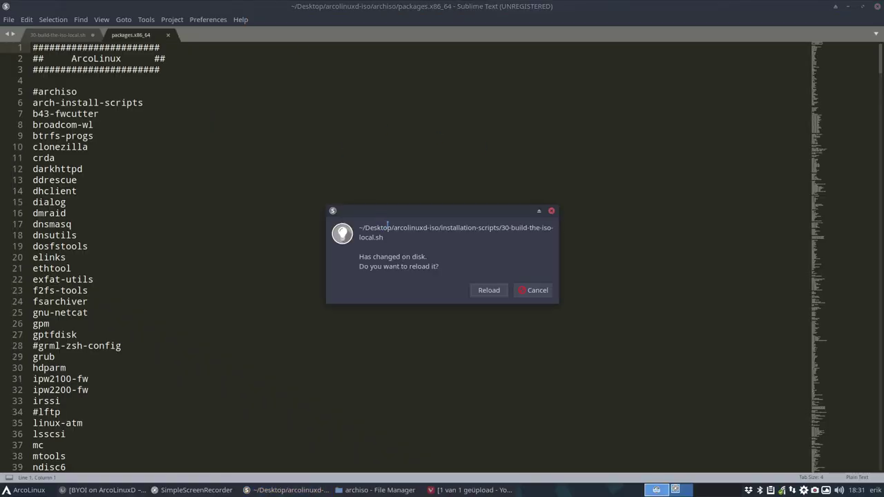
Step: Reload and close the old 30-build-the-iso-local.sh file and set the syntax of packages.x86_64 to Perl
click(483, 291)
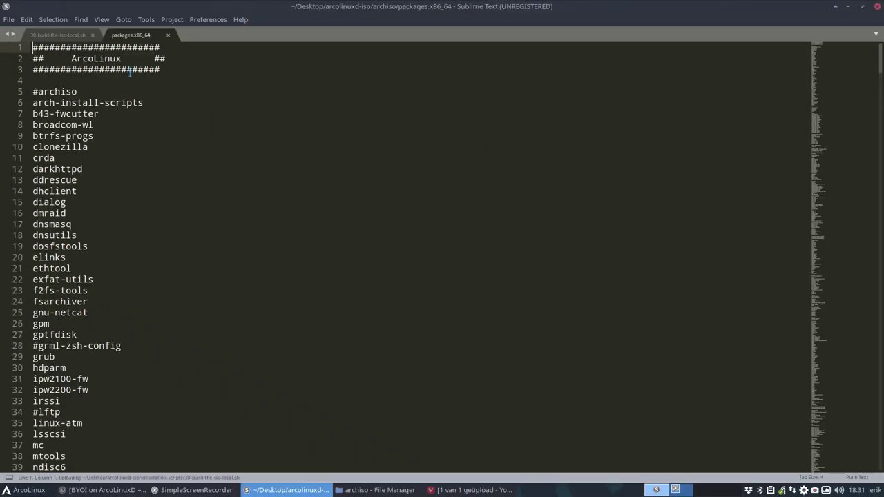
click(92, 35)
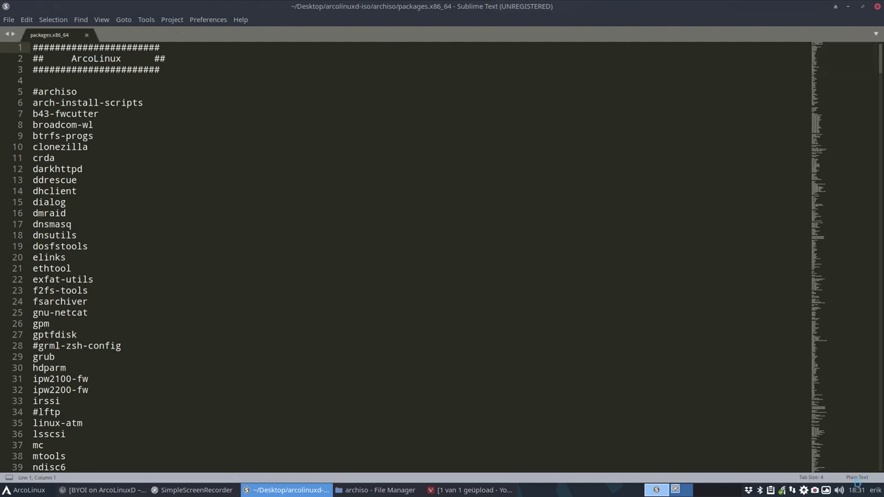
click(856, 478)
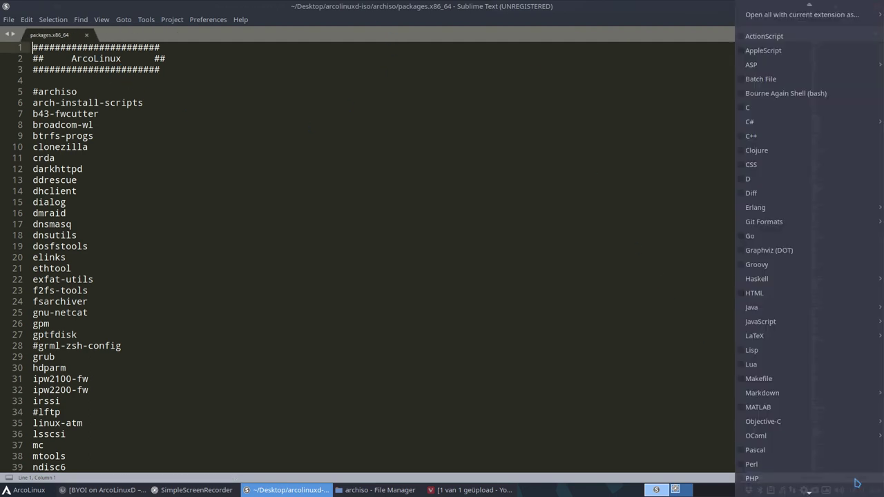
click(741, 468)
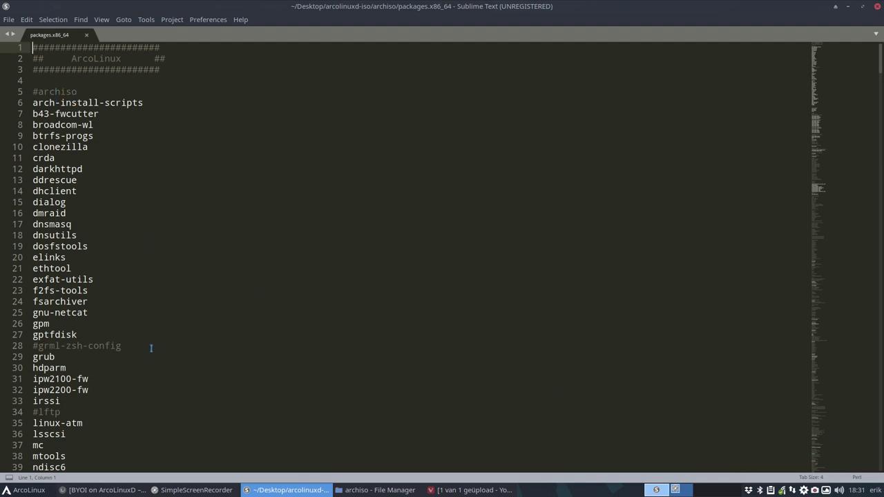
Step: Examine the commented-out packages in the archiso section and under hardware video support, such as grml-zsh-config, bumblebee, mesa-demos and primus
drag(137, 347, 33, 348)
scroll(171, 277, down, 10)
scroll(171, 278, down, 2)
scroll(172, 278, down, 9)
scroll(171, 277, down, 3)
scroll(171, 277, down, 4)
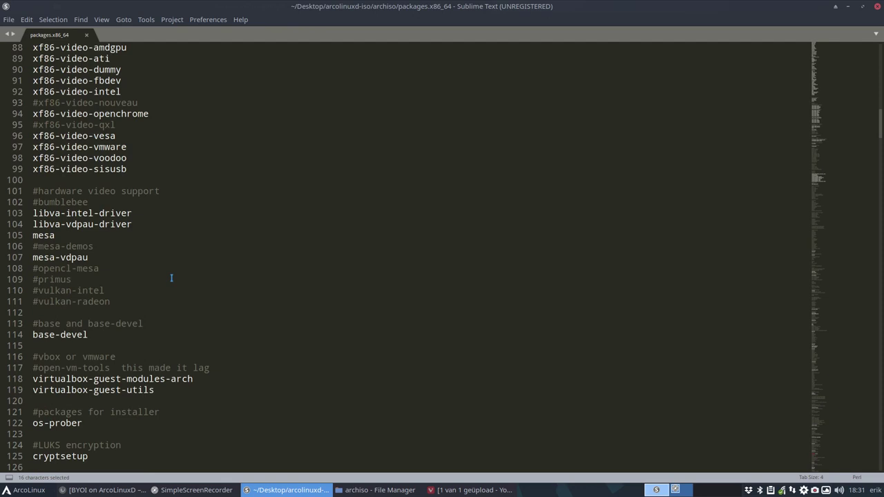
drag(88, 202, 32, 202)
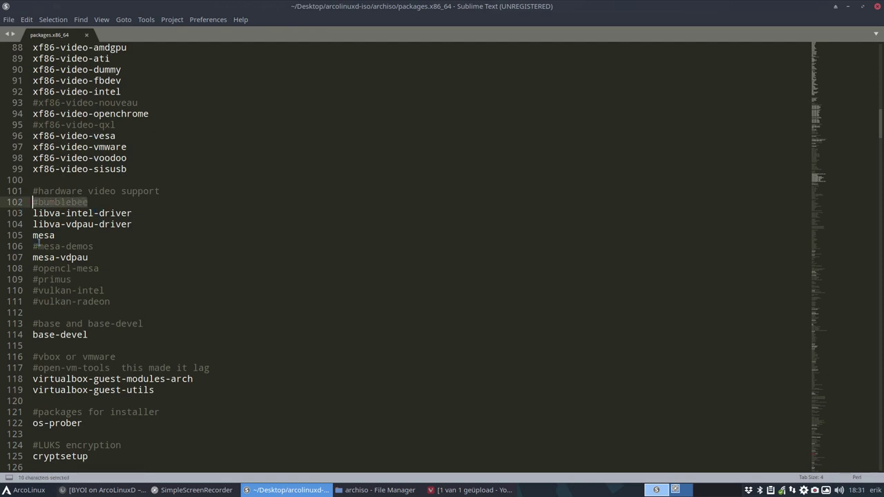
click(99, 249)
click(98, 280)
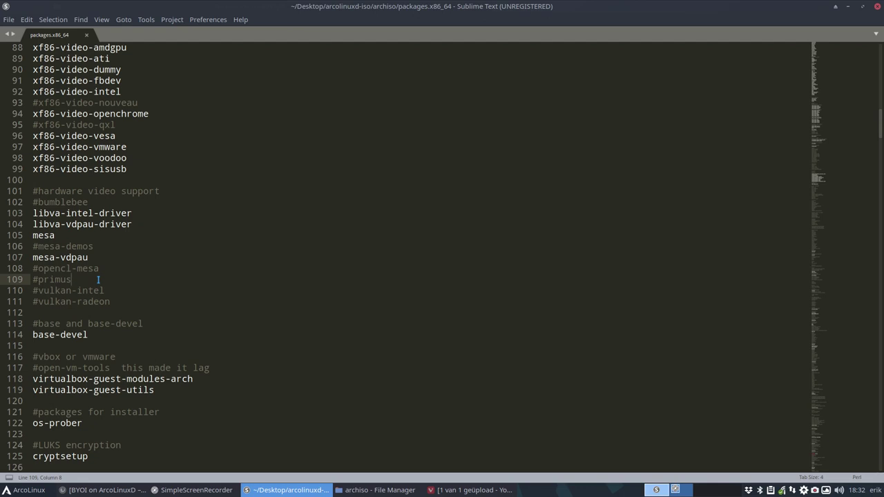
Step: Comment out networkmanager-openvpn, networkmanager-pptp and networkmanager-vpnc in the network section with a leading #
scroll(99, 279, down, 5)
scroll(60, 256, down, 11)
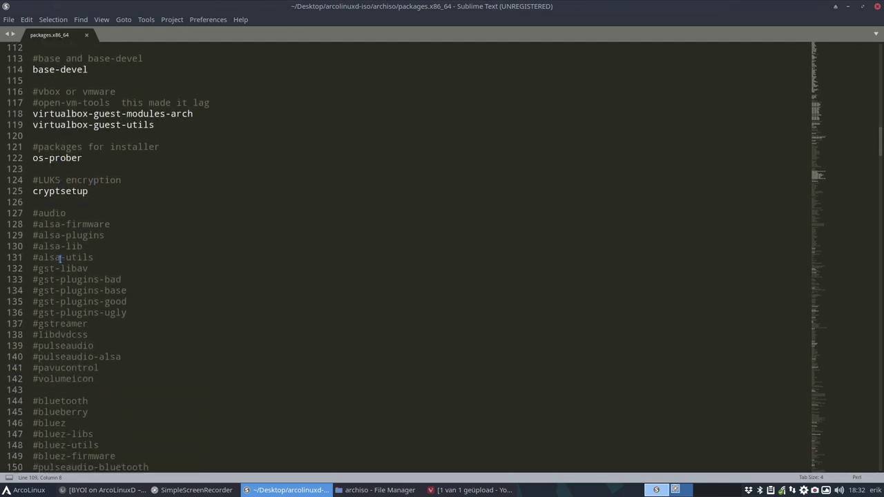
scroll(60, 257, down, 3)
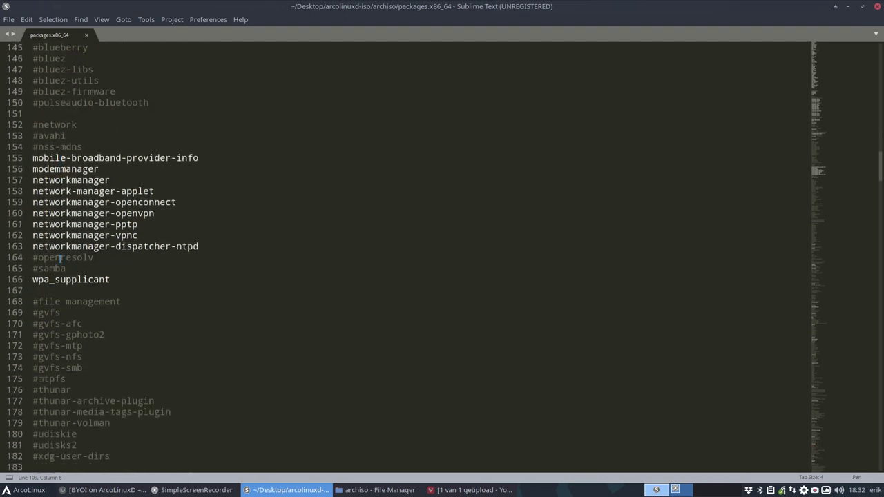
triple_click(31, 214)
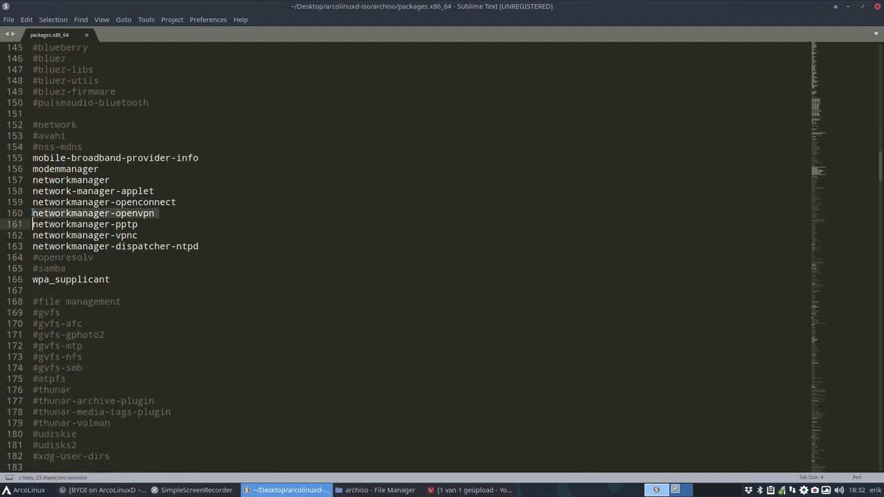
click(34, 214)
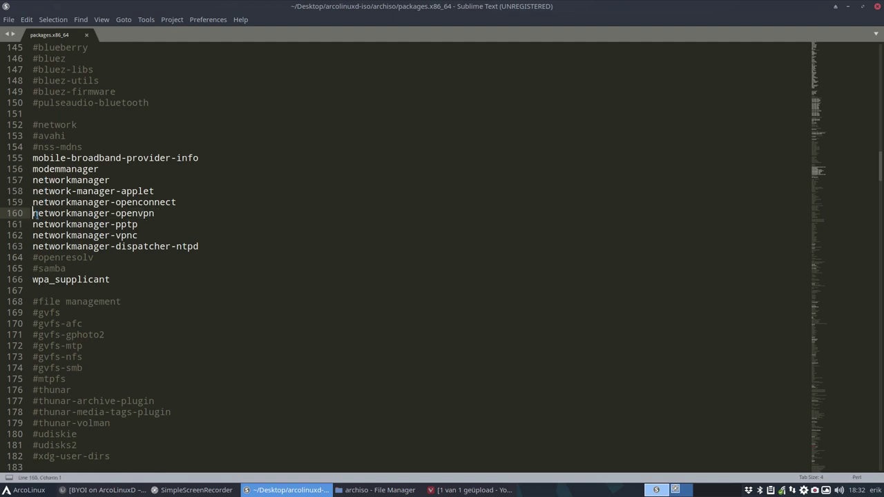
text(#)
key(Left)
key(Down)
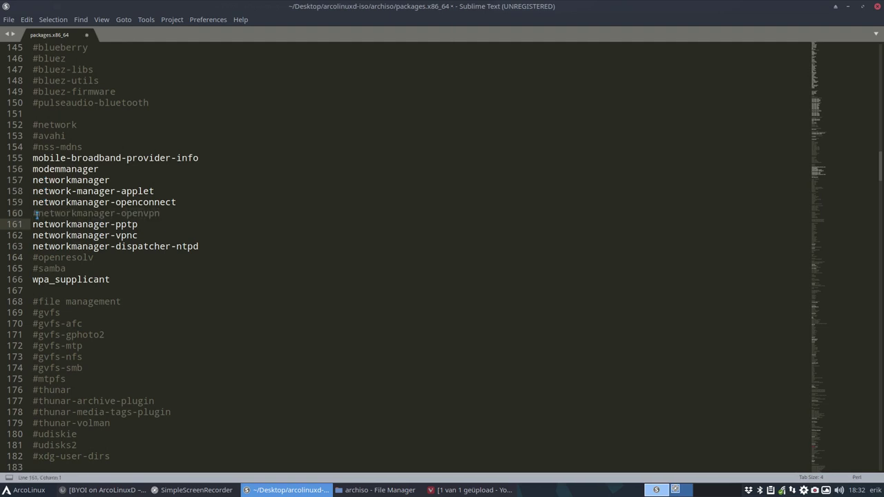
text(#)
key(Left)
key(Down)
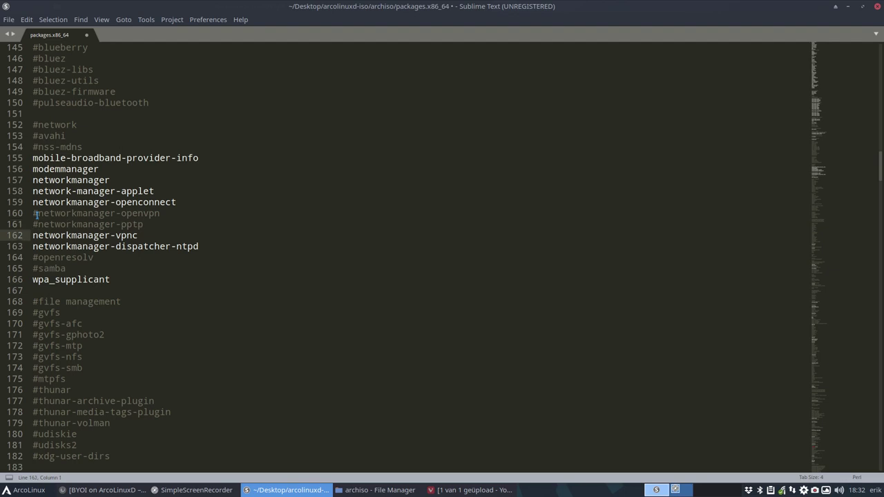
text(#)
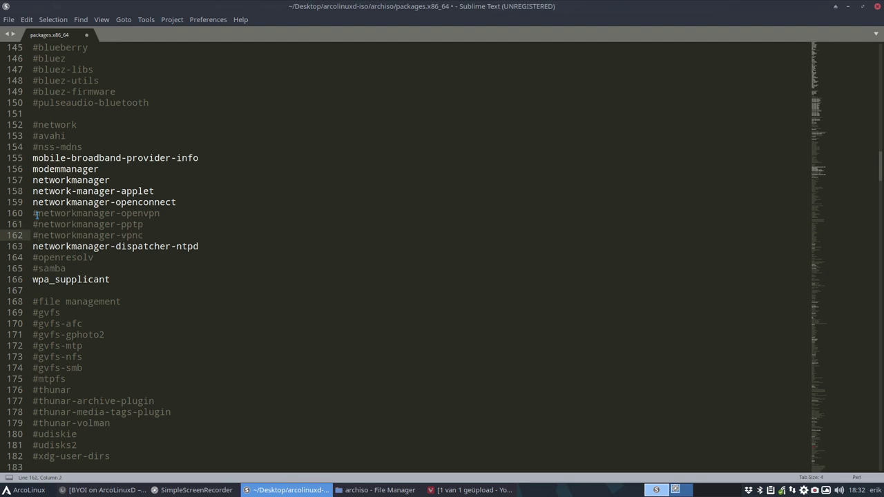
Step: Comment out modemmanager and mobile-broadband-provider-info in the network section with a leading #
key(Up)
key(Up)
key(Up)
key(Up)
key(Up)
key(Up)
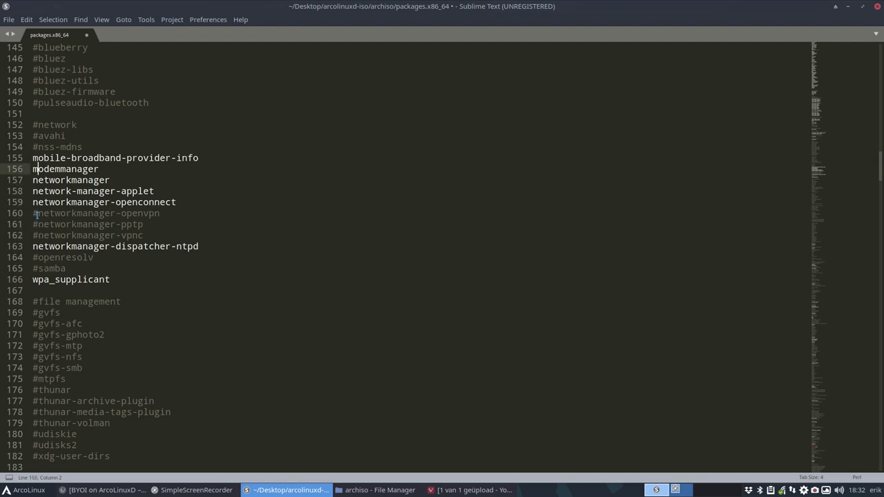
text(#)
key(Up)
text(#)
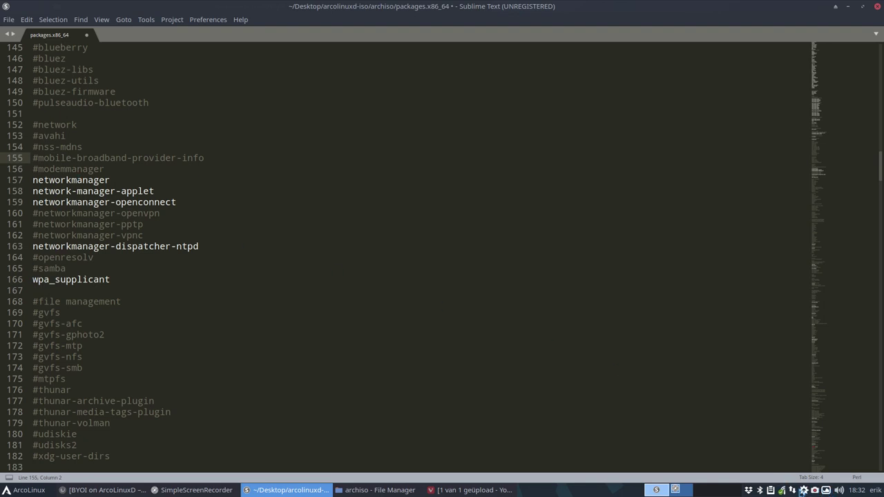
Step: Comment out networkmanager-openconnect with a leading # and save packages.x86_64
click(793, 489)
click(586, 349)
click(128, 202)
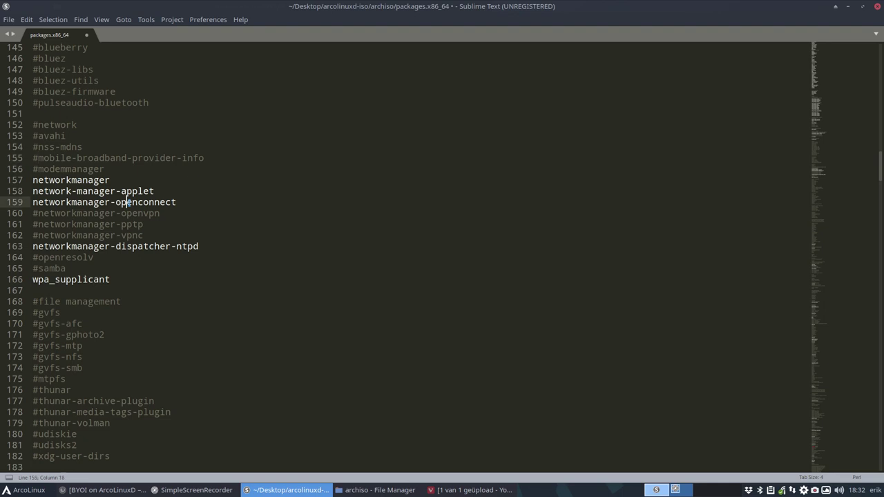
click(35, 201)
text(#)
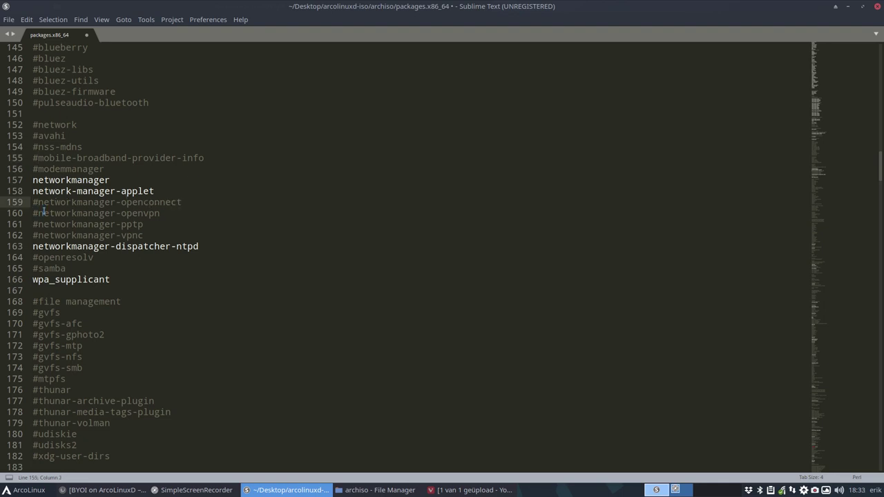
key(ctrl+s)
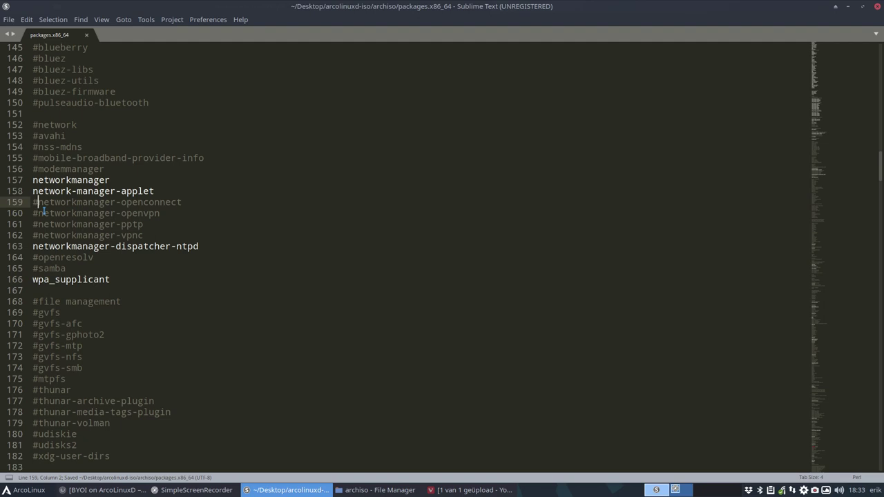
Step: Comment out networkmanager-dispatcher-ntpd with a leading # and save the file
click(33, 247)
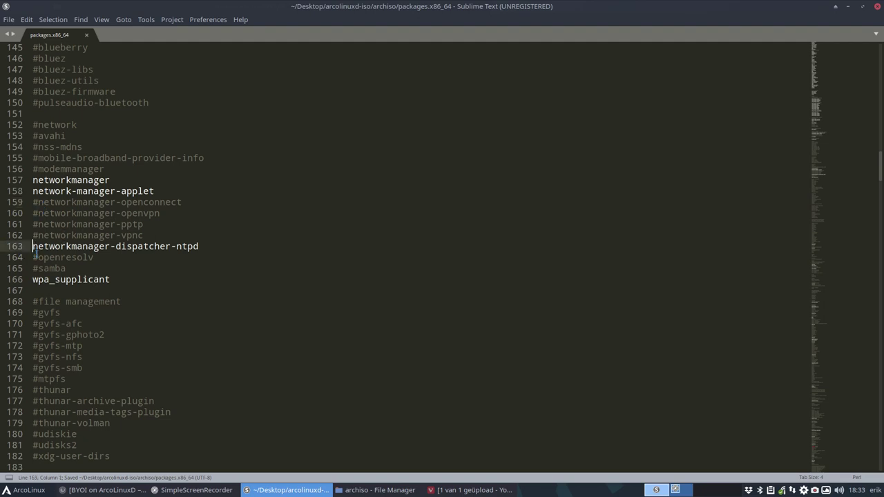
text(#)
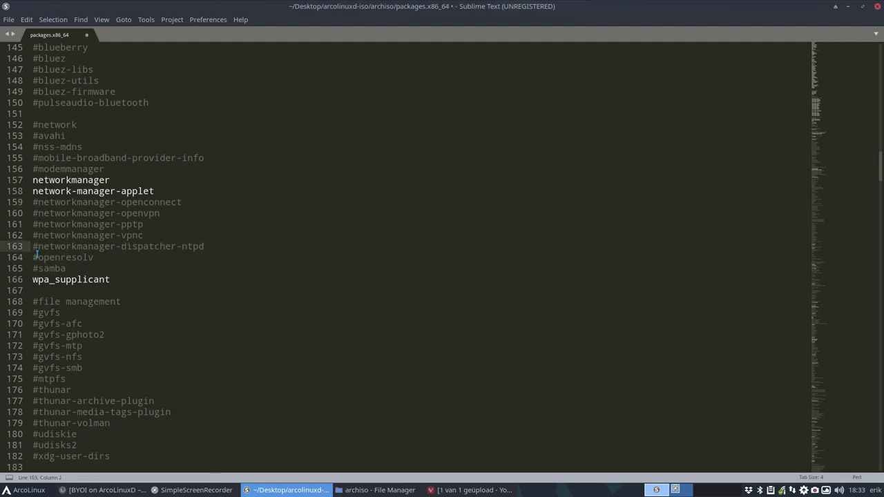
key(ctrl+s)
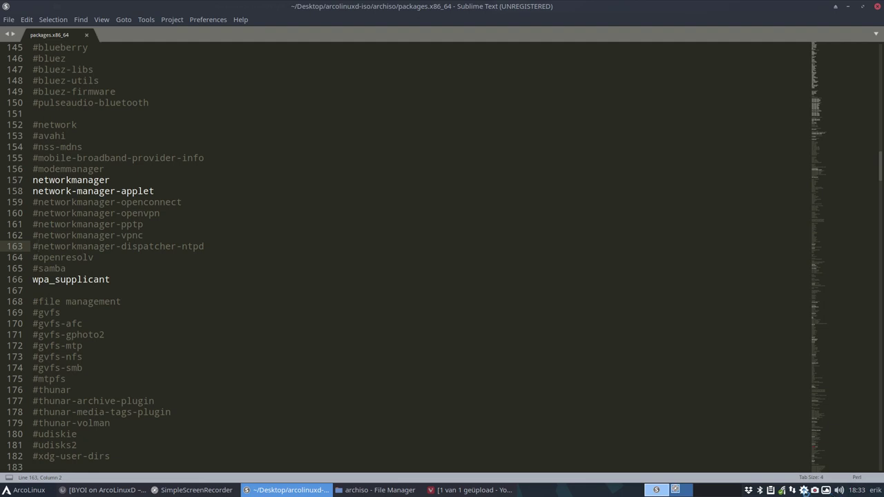
Step: Search the Package Manager for networkmanager and sort the matching packages by installation state
click(804, 491)
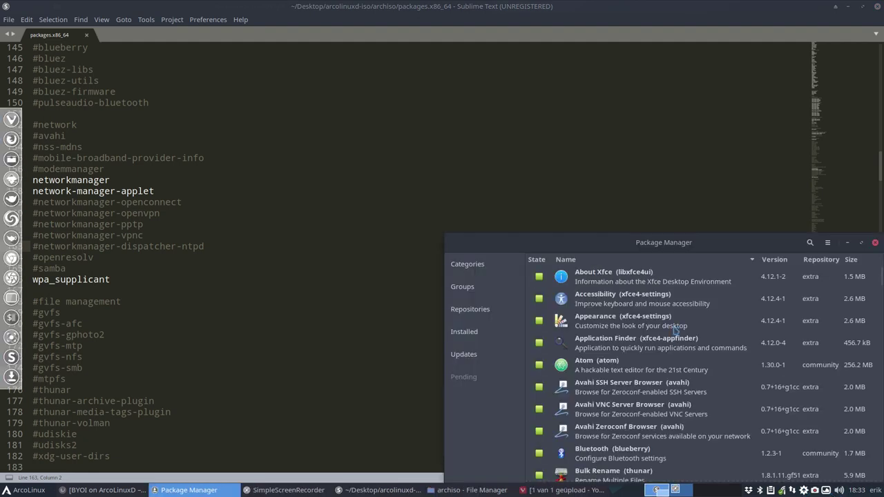
click(810, 244)
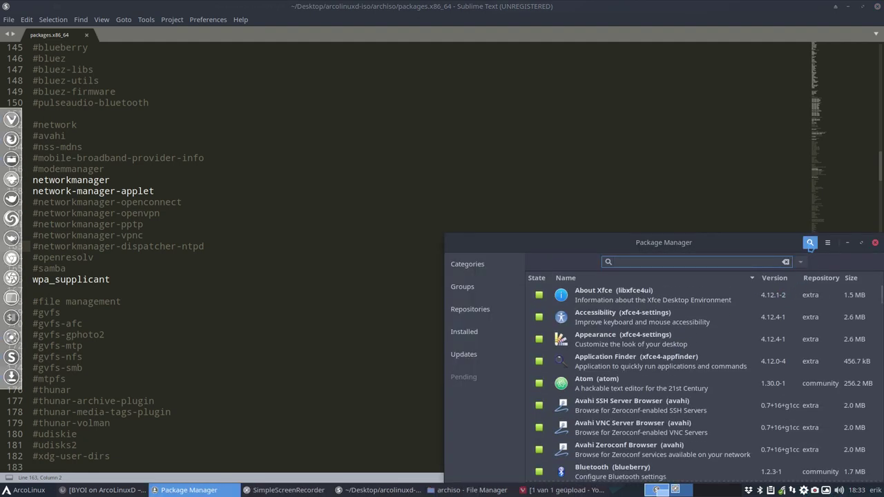
text(network)
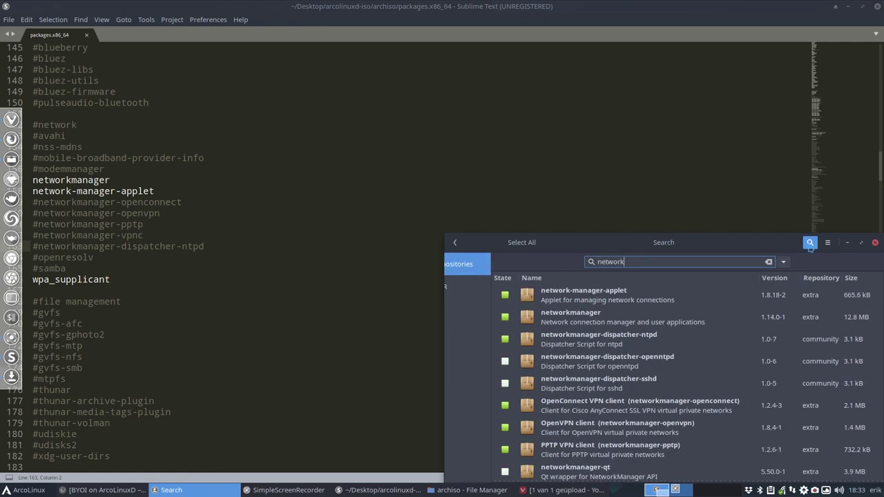
text(manager)
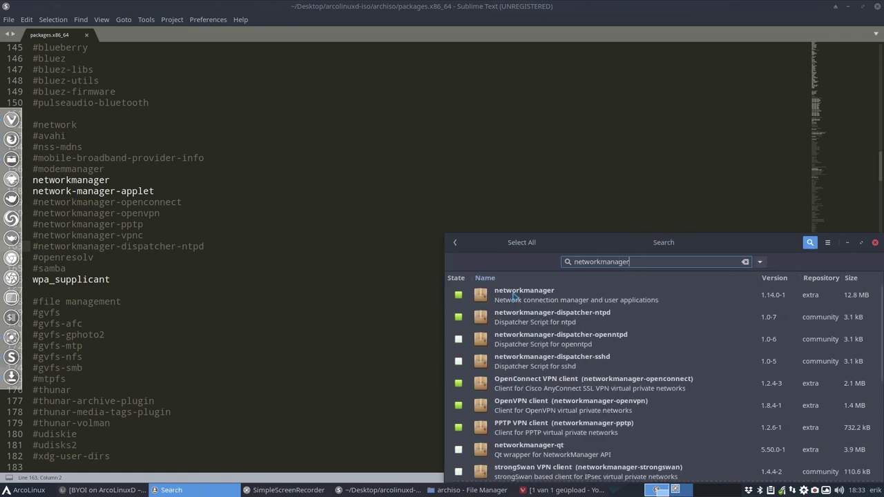
click(456, 277)
drag(553, 247, 454, 55)
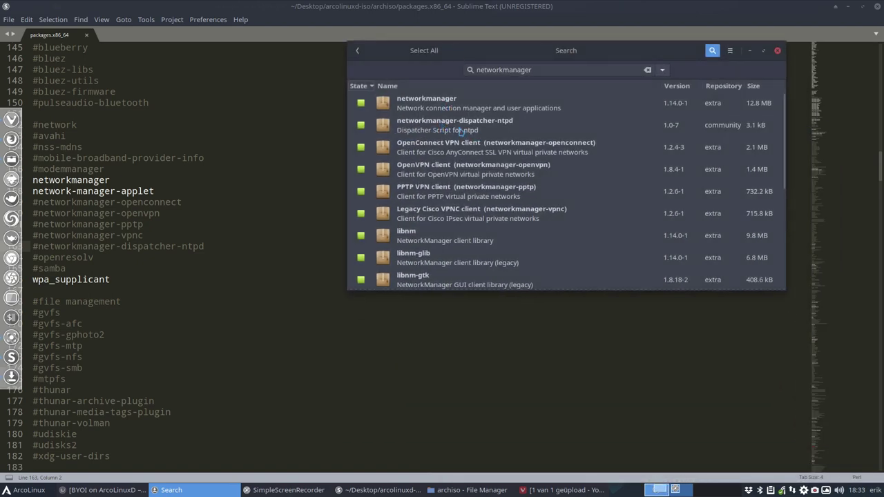
Step: Inspect the details, dependencies and files of the networkmanager-dispatcher-ntpd package and close the Package Manager
click(461, 132)
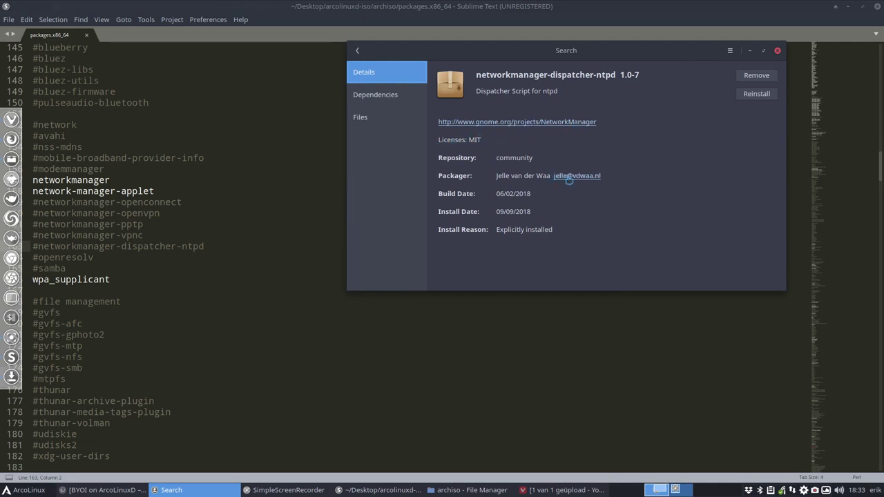
click(388, 96)
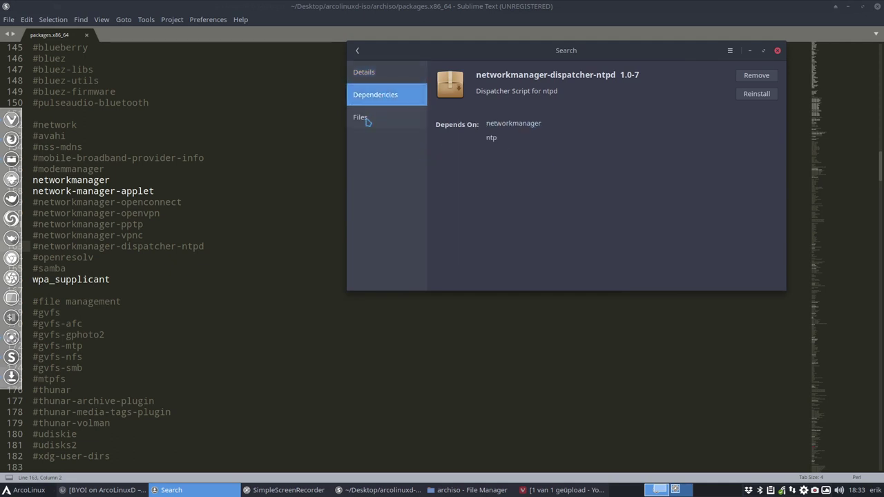
click(366, 119)
click(375, 94)
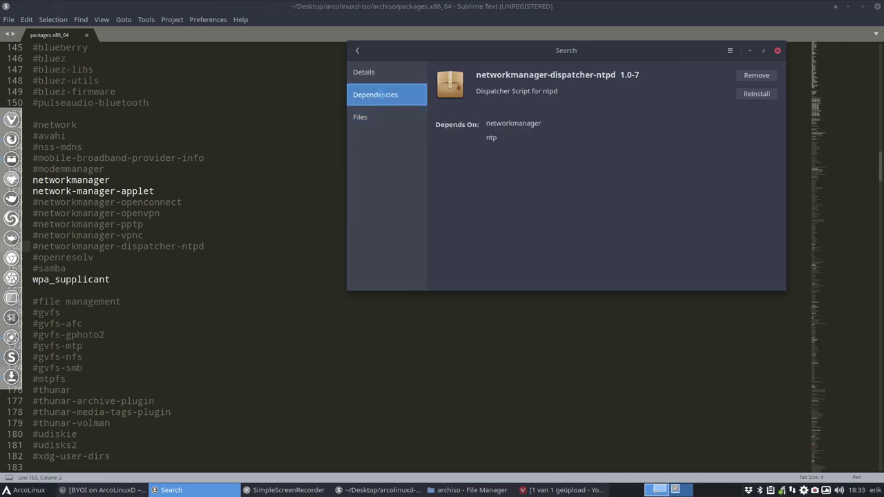
click(373, 72)
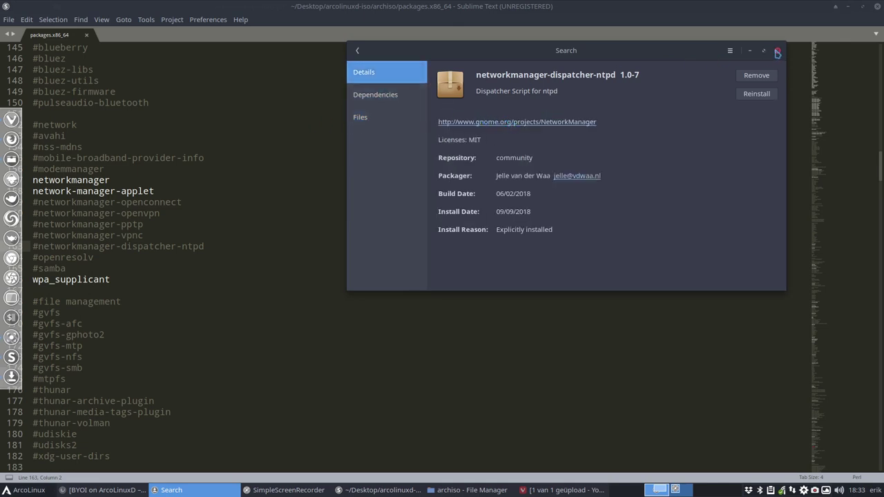
click(777, 51)
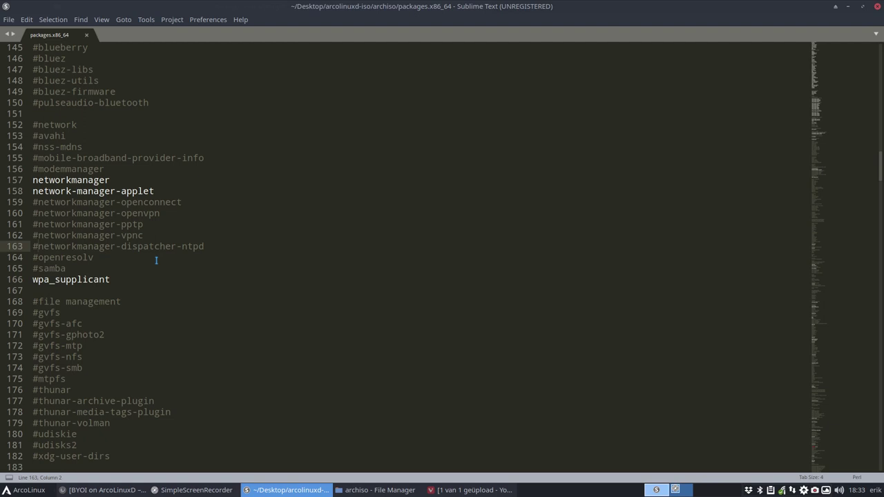
Step: Review the file management, printer and tumbler sections and the applications listed under Software from Arch repo's
scroll(156, 260, down, 4)
scroll(156, 261, down, 3)
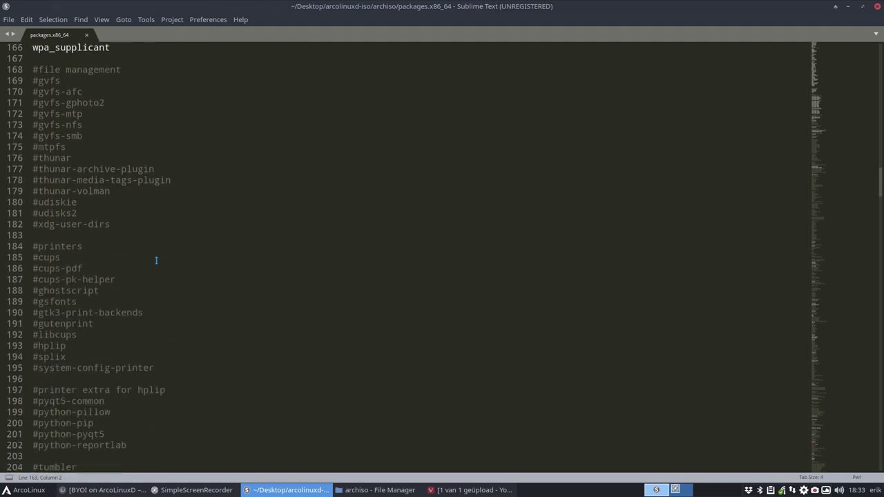
scroll(156, 260, down, 3)
scroll(156, 261, down, 4)
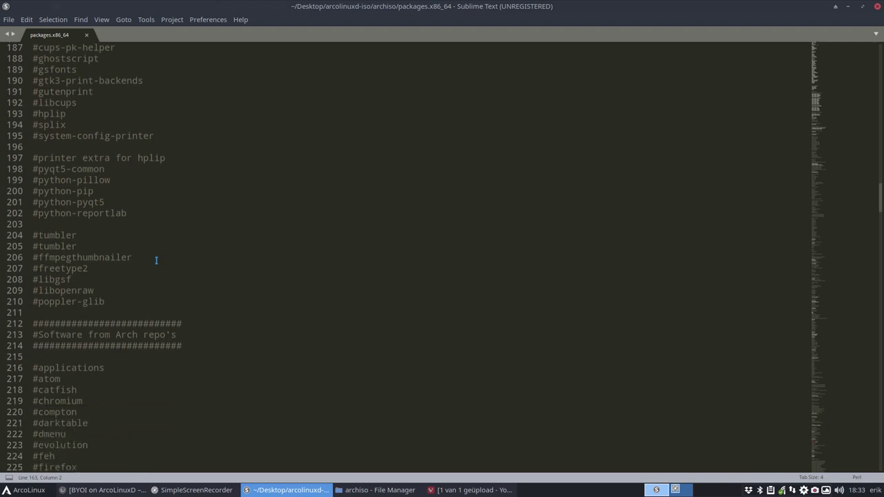
scroll(156, 261, up, 3)
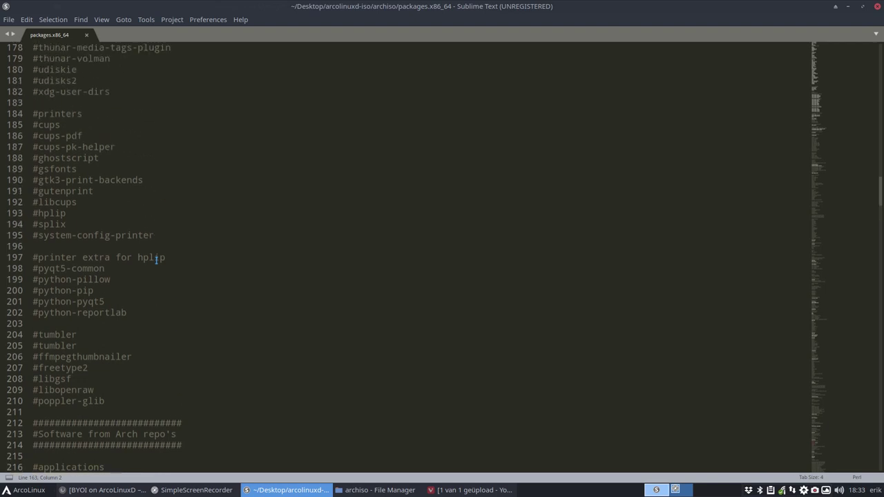
scroll(82, 264, down, 5)
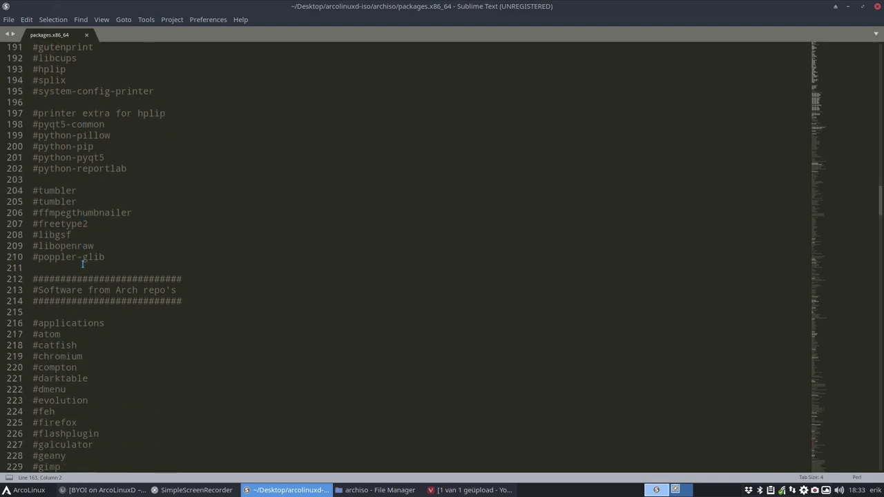
scroll(82, 264, down, 3)
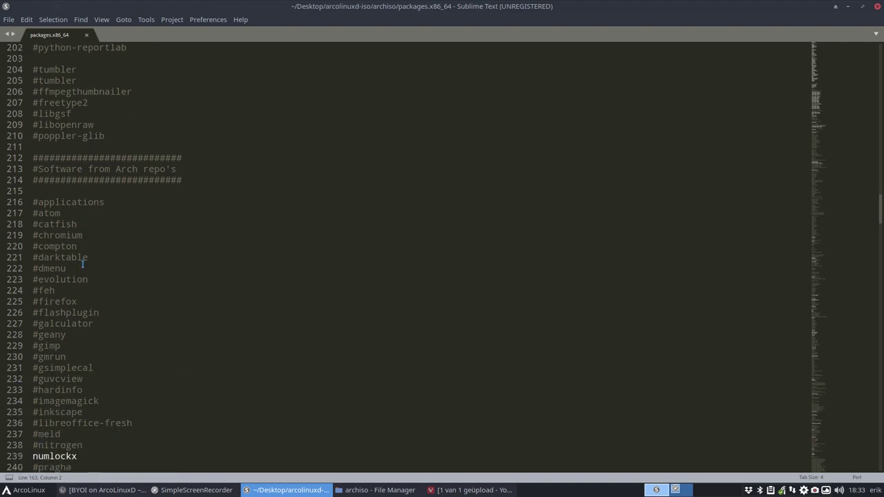
scroll(82, 264, down, 2)
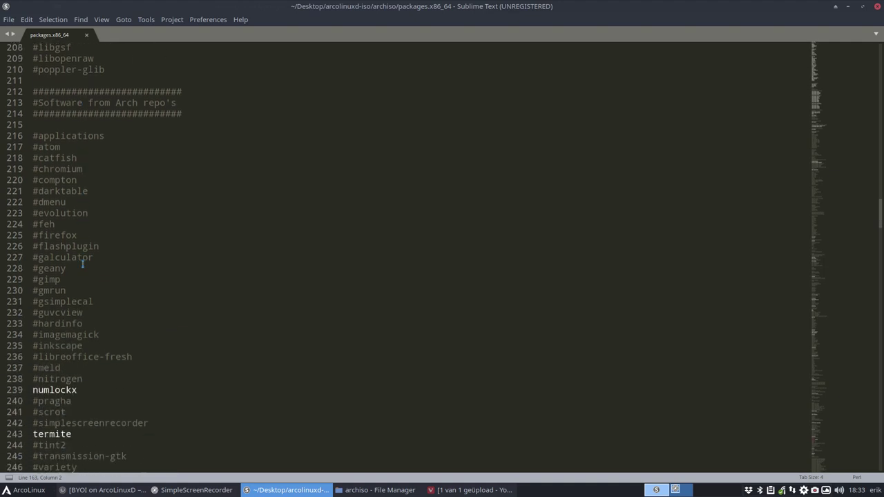
click(36, 146)
click(34, 213)
drag(40, 82, 85, 353)
Step: Go back through the earlier package sections and review the list down to the network section
scroll(166, 347, up, 14)
scroll(138, 318, up, 20)
scroll(137, 315, up, 20)
scroll(137, 316, up, 11)
scroll(137, 316, down, 20)
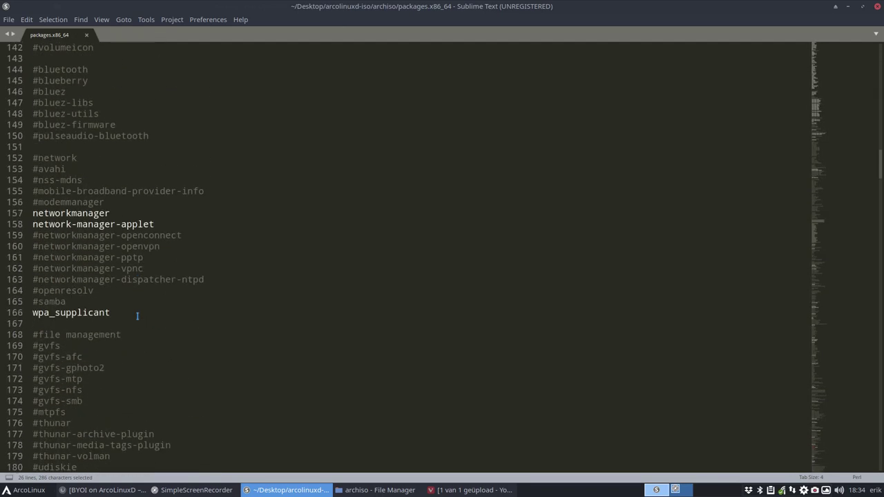
Step: Review the package list from the file management section down to the fonts, icons, openbox and themes sections
scroll(137, 316, down, 15)
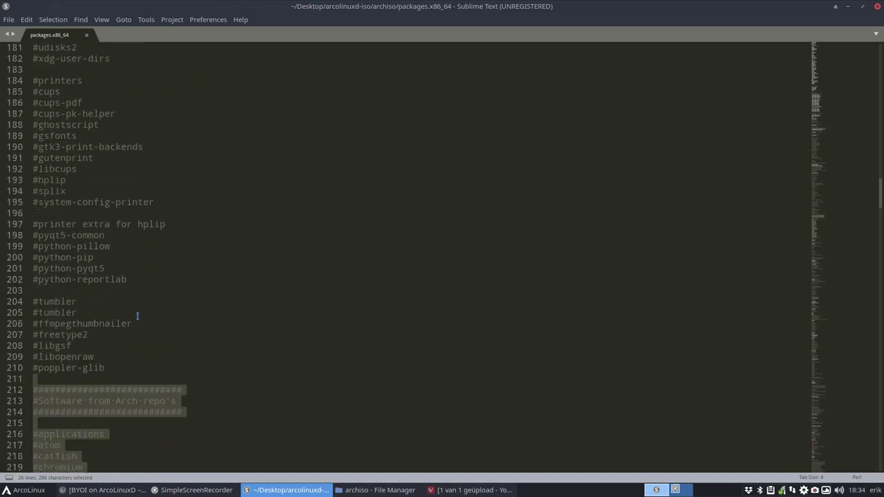
click(88, 258)
drag(31, 259, 27, 246)
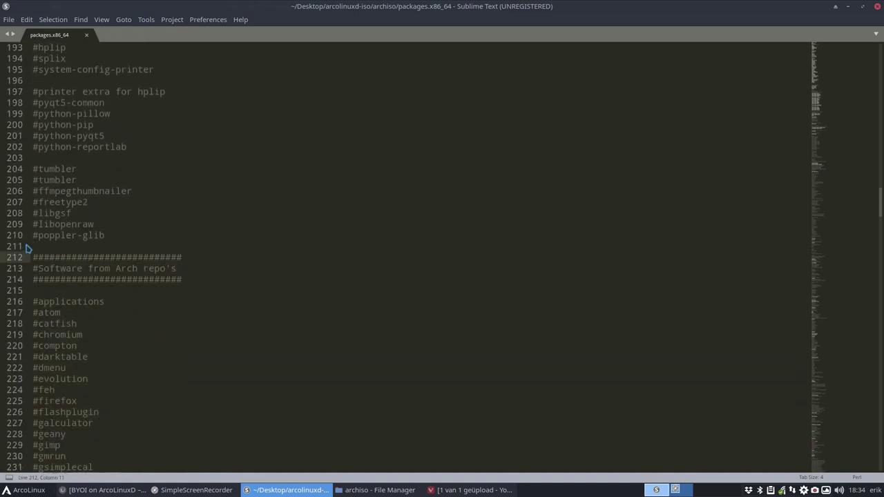
click(131, 253)
scroll(132, 270, down, 19)
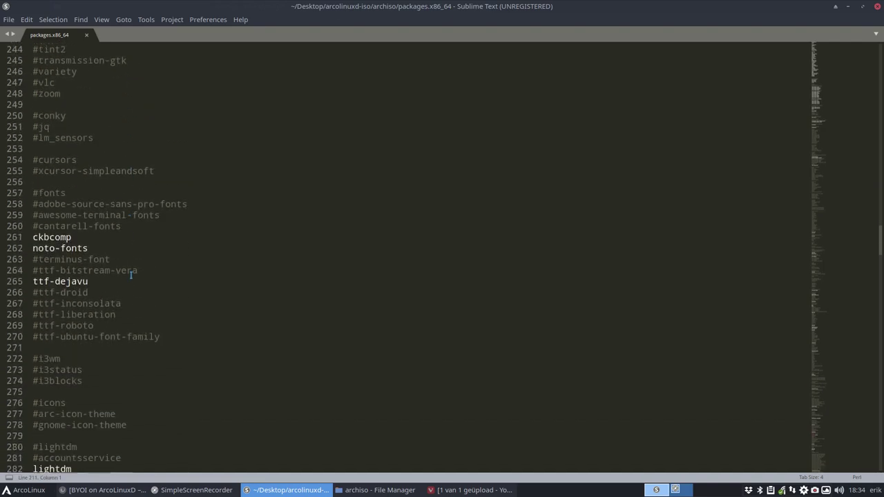
scroll(130, 275, down, 10)
scroll(131, 275, down, 3)
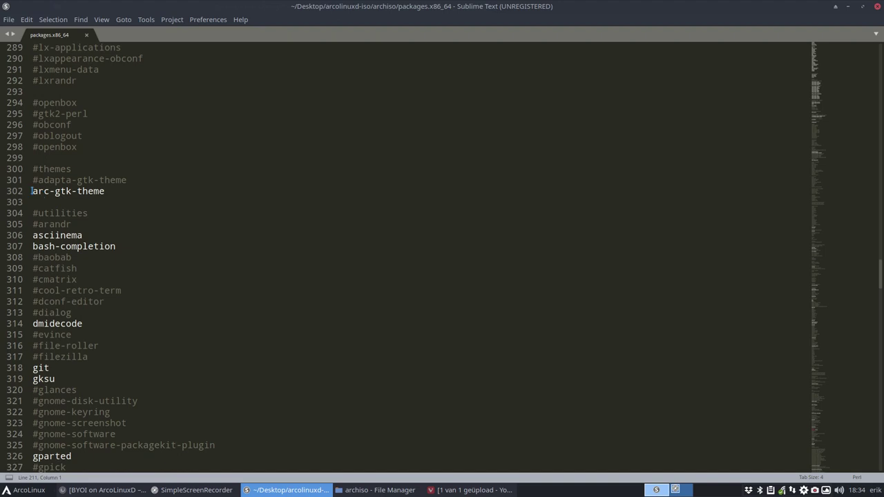
Step: Try commenting out arc-gtk-theme in the themes section
drag(31, 191, 32, 199)
click(32, 196)
text(#)
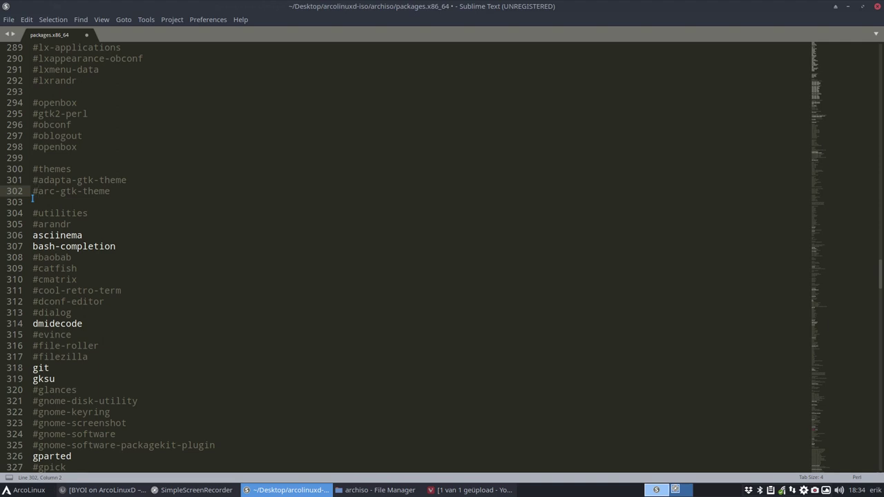
key(BackSpace)
Step: Review the utilities and xfce4 sections and the third-party repository packages down to sardi-icons
scroll(78, 246, down, 14)
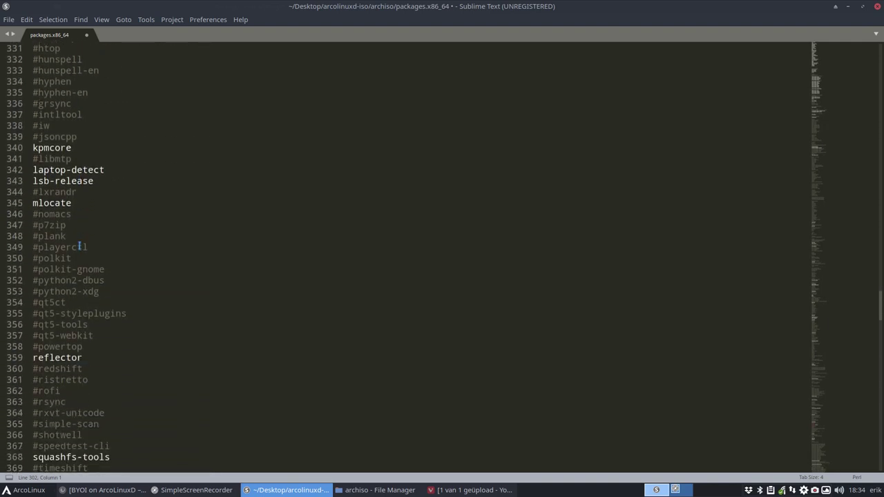
scroll(79, 246, down, 9)
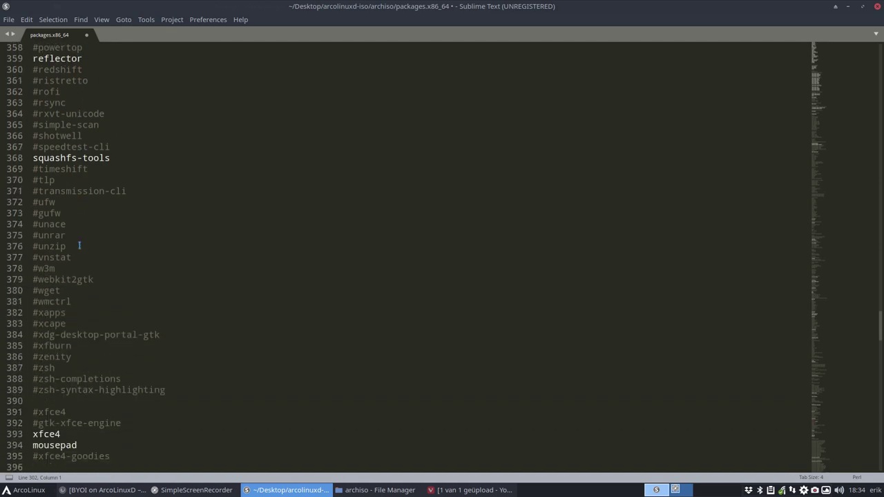
scroll(79, 245, down, 8)
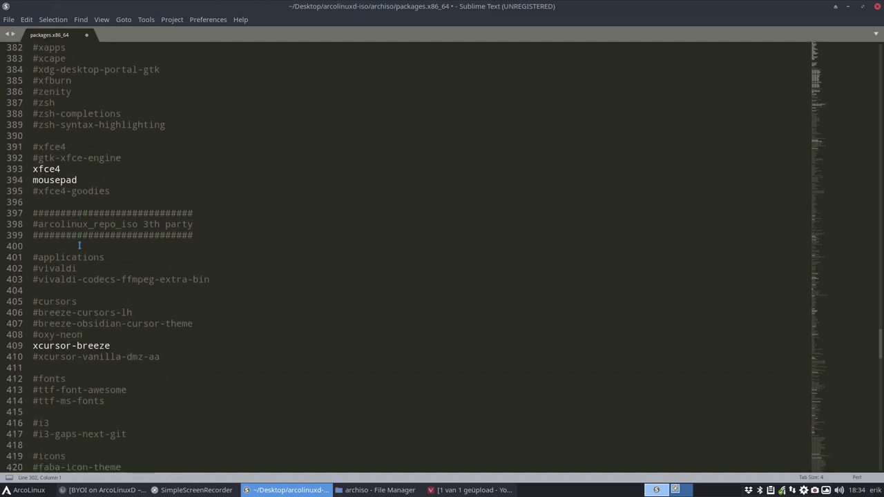
scroll(79, 246, down, 5)
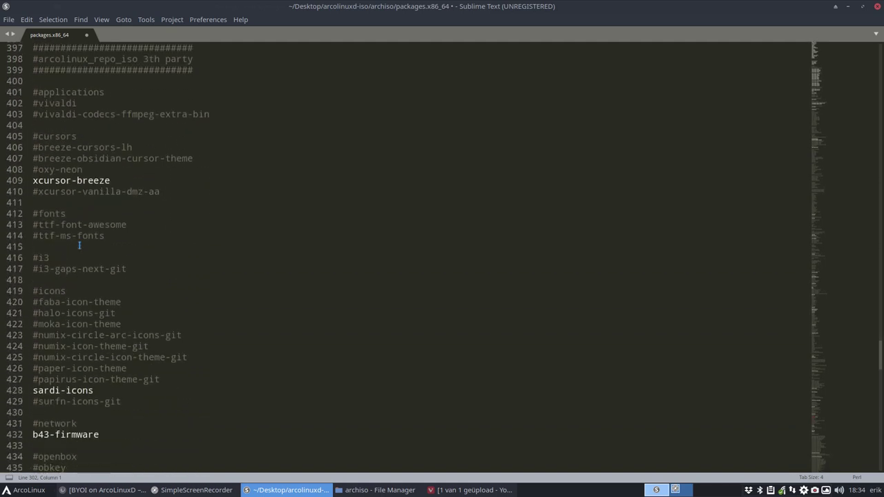
scroll(78, 246, down, 4)
scroll(79, 245, down, 1)
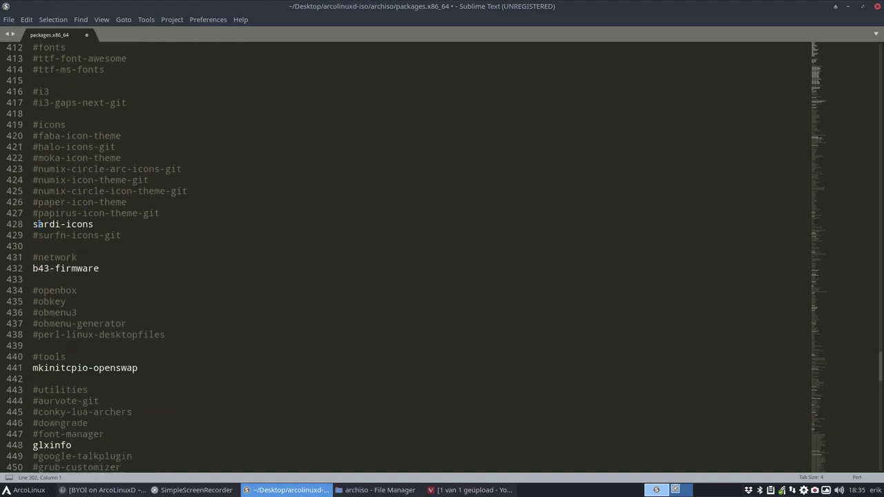
click(33, 223)
Step: Comment out package-query in the utilities section of the third-party repository packages
scroll(33, 224, down, 5)
scroll(33, 223, down, 4)
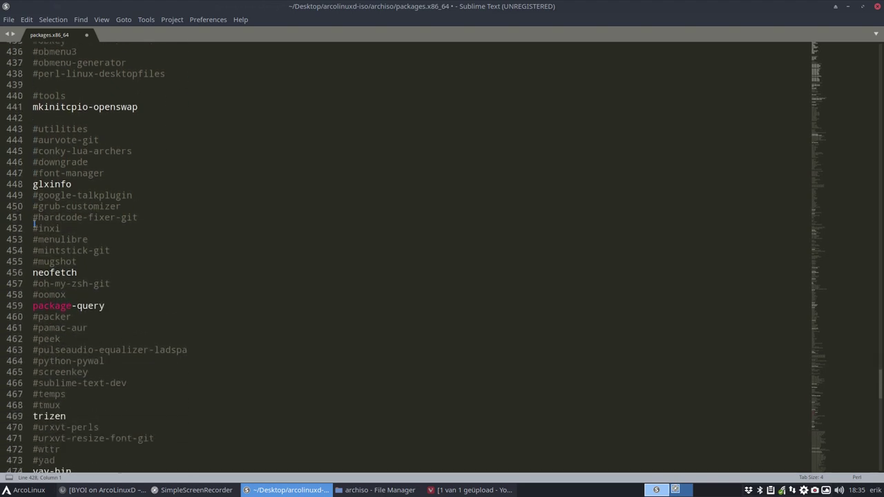
click(37, 268)
text(#)
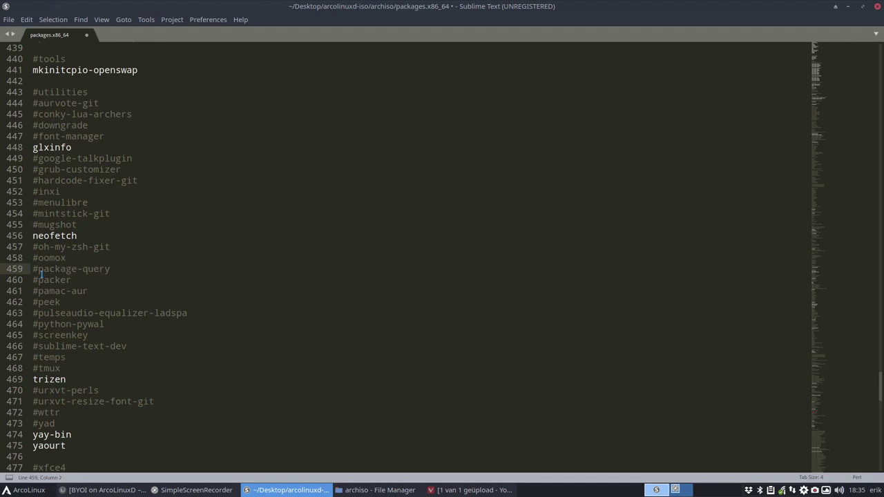
Step: Comment out yaourt at the end of the third-party utilities section
key(Down)
key(Down)
key(Down)
key(Down)
key(Down)
key(Down)
key(Down)
key(Down)
key(Down)
key(Down)
key(Down)
key(Down)
key(Down)
key(Down)
key(Down)
key(Down)
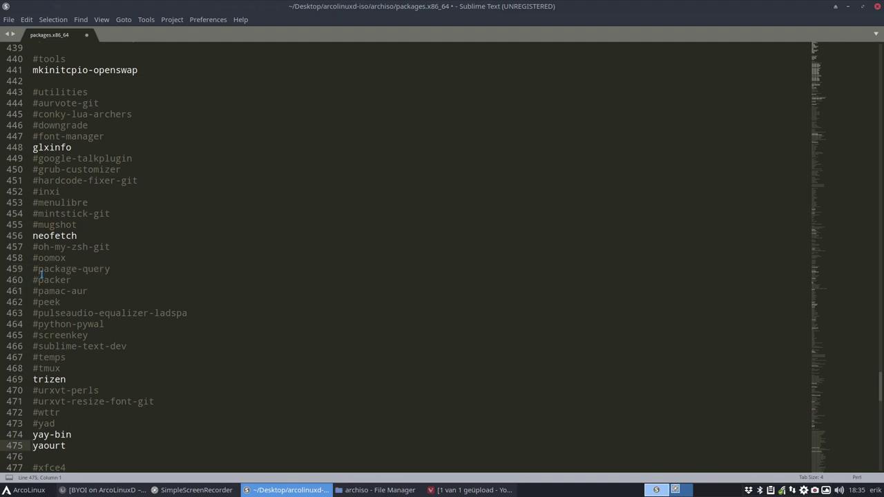
text(#)
key(BackSpace)
text(#)
Step: Return to the start of the list and review the archiso packages, highlighting them up to xl2tpd
scroll(110, 423, down, 20)
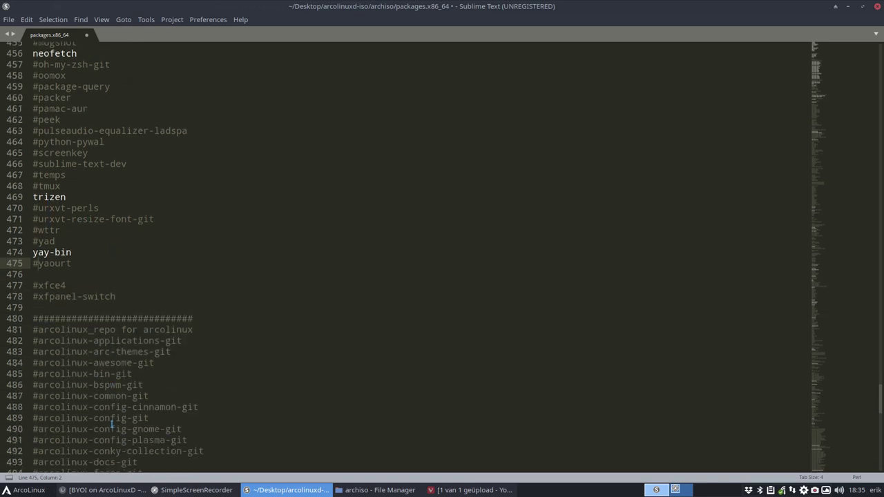
scroll(111, 424, up, 20)
scroll(109, 411, up, 20)
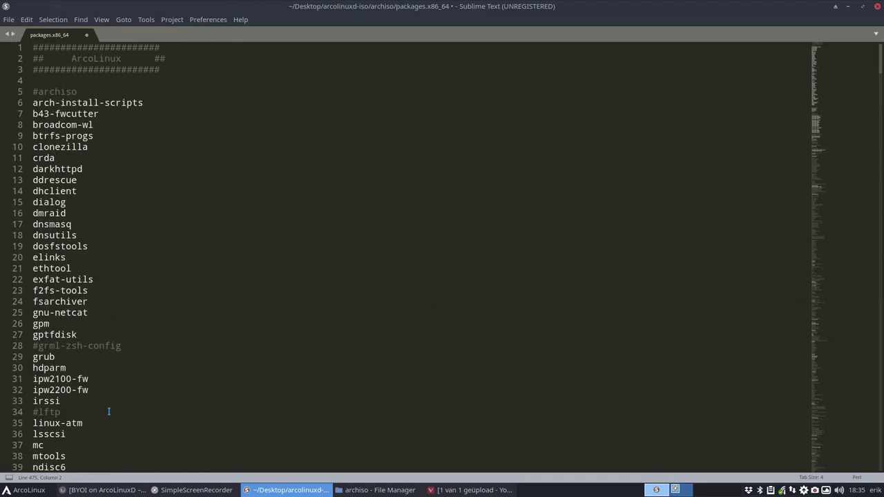
scroll(108, 411, down, 2)
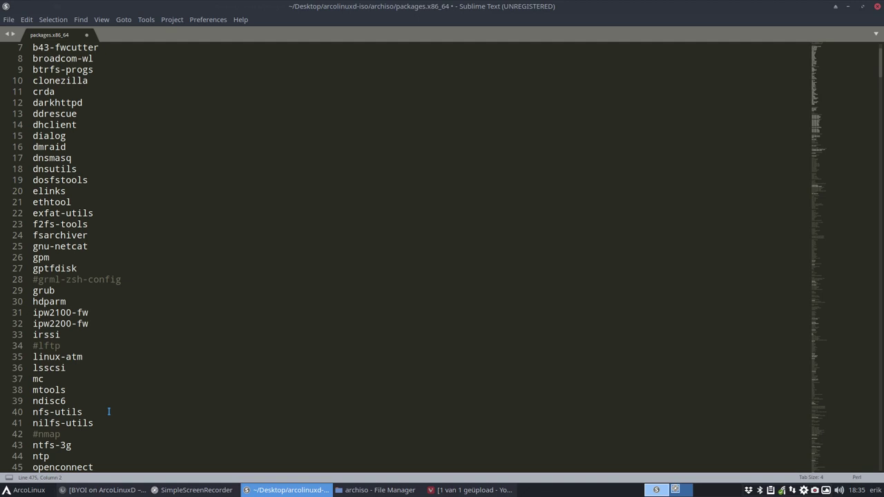
scroll(109, 412, down, 4)
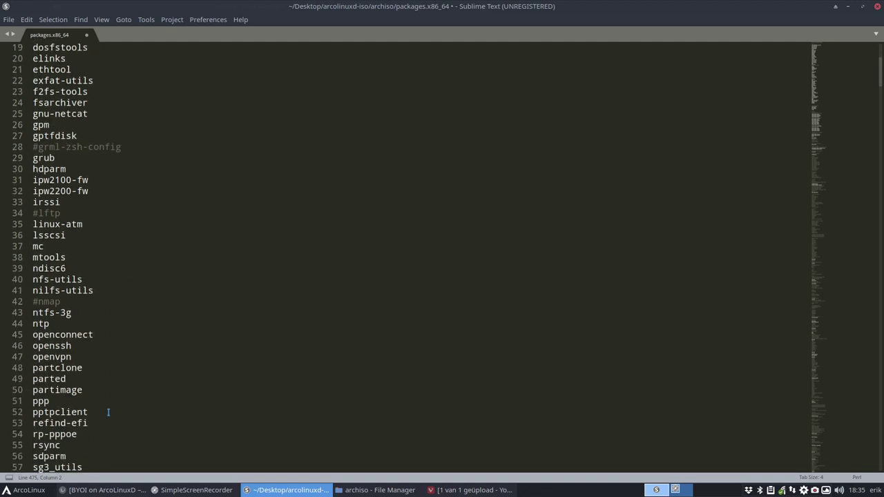
scroll(109, 411, down, 3)
scroll(109, 412, down, 5)
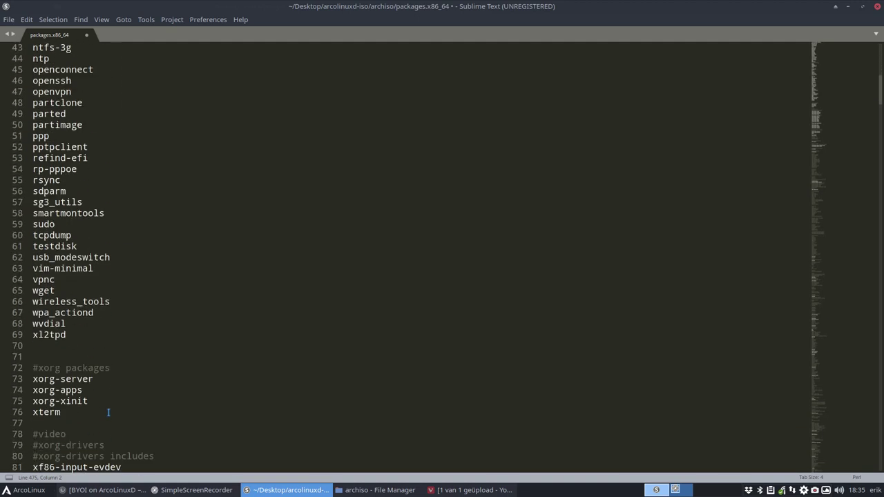
drag(81, 344, 32, 34)
drag(77, 91, 33, 91)
scroll(107, 236, down, 20)
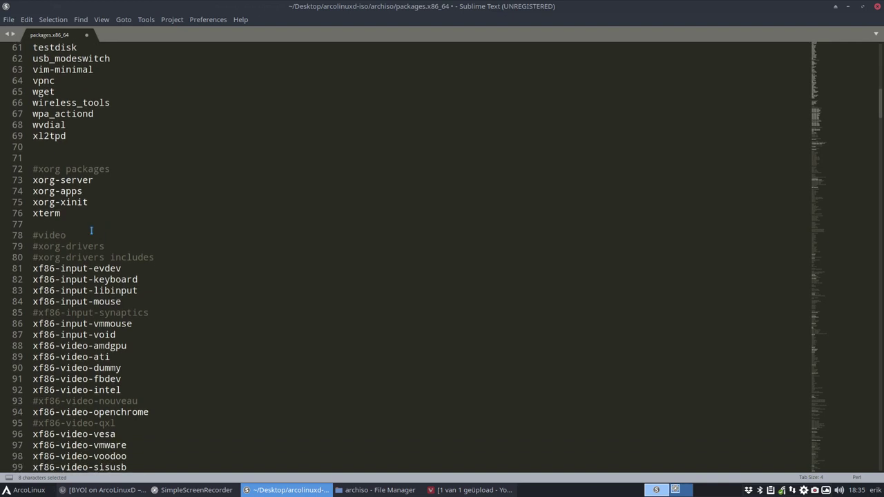
Step: Highlight the xorg packages and the xf86 input and video drivers to examine which ones are included
click(61, 214)
key(shift+Up)
key(shift+Up)
key(shift+Up)
key(shift+Up)
key(shift+Home)
scroll(60, 216, down, 3)
drag(130, 371, 13, 169)
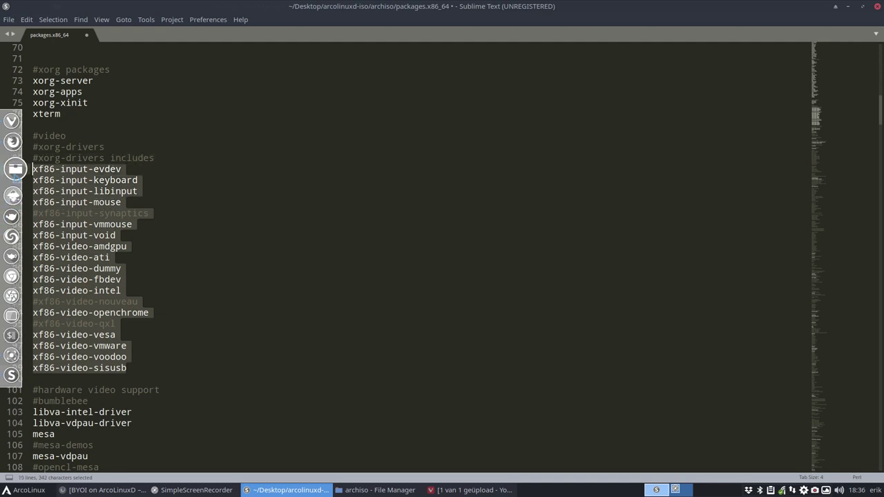
click(170, 235)
Step: Review the hardware video support, base-devel, virtual machine and encryption sections and highlight os-prober under packages for installer
scroll(165, 269, down, 3)
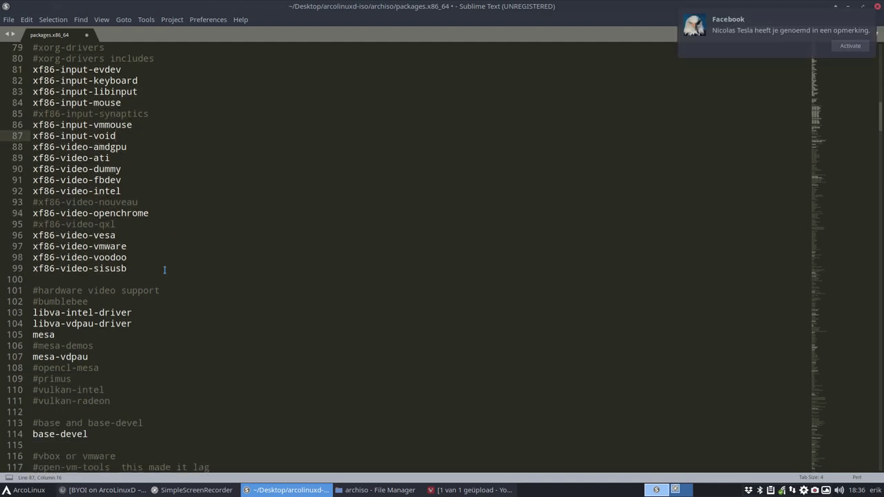
scroll(165, 269, down, 2)
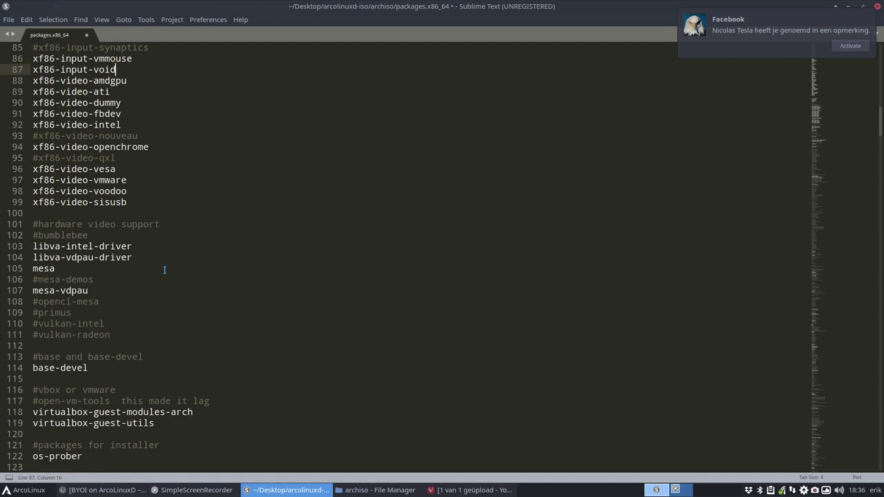
scroll(165, 269, down, 6)
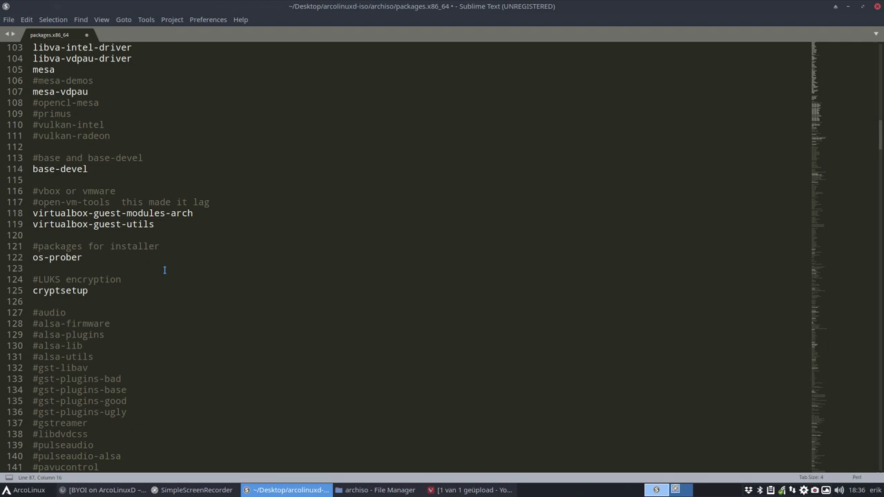
click(166, 247)
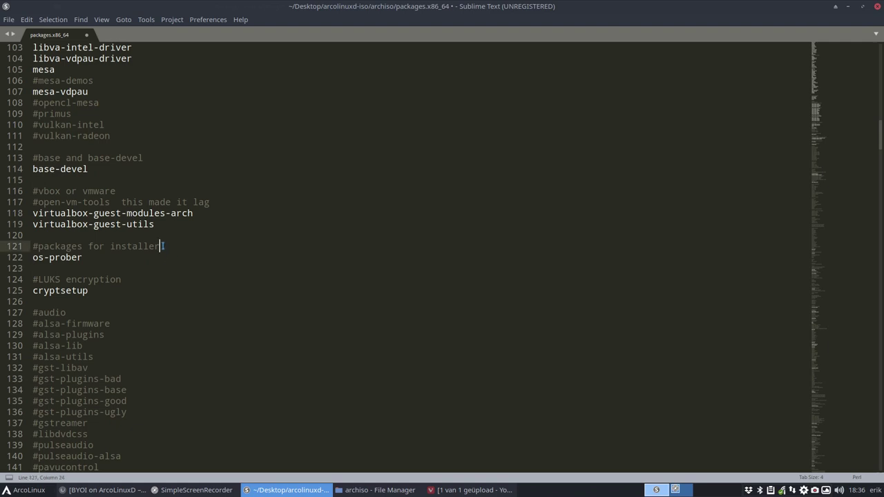
click(107, 258)
key(ctrl+shift+Left)
key(ctrl+shift+Left)
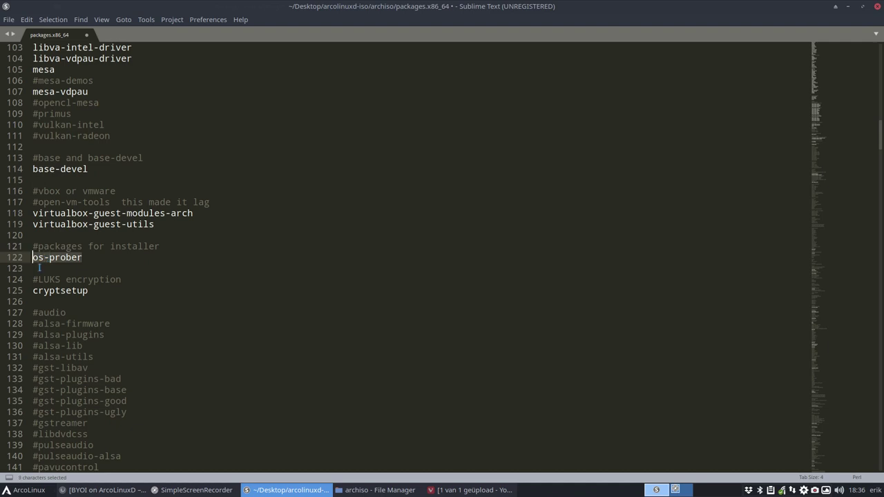
click(366, 259)
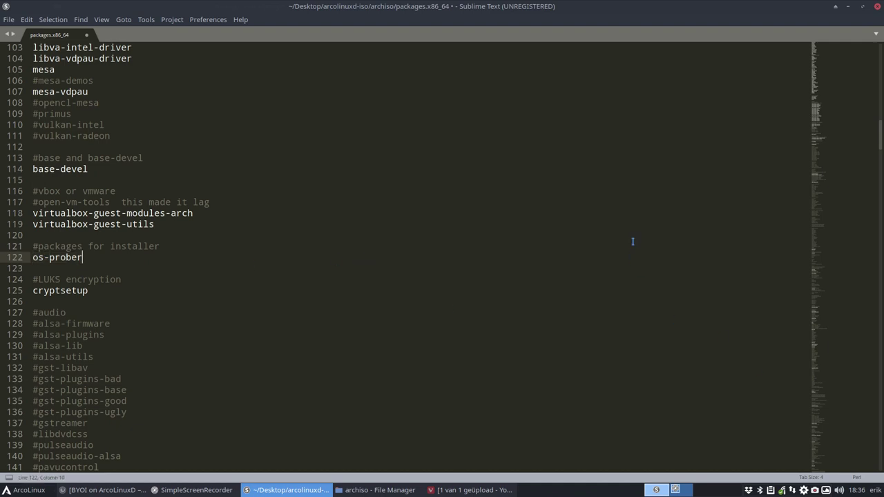
Step: Save packages.x86_64 and close the text editor, returning to the archiso folder in the File Manager
click(626, 158)
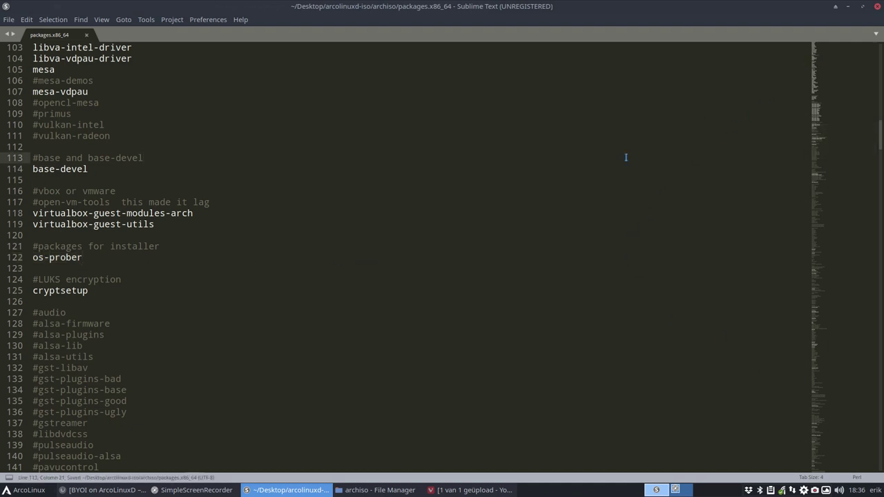
click(861, 6)
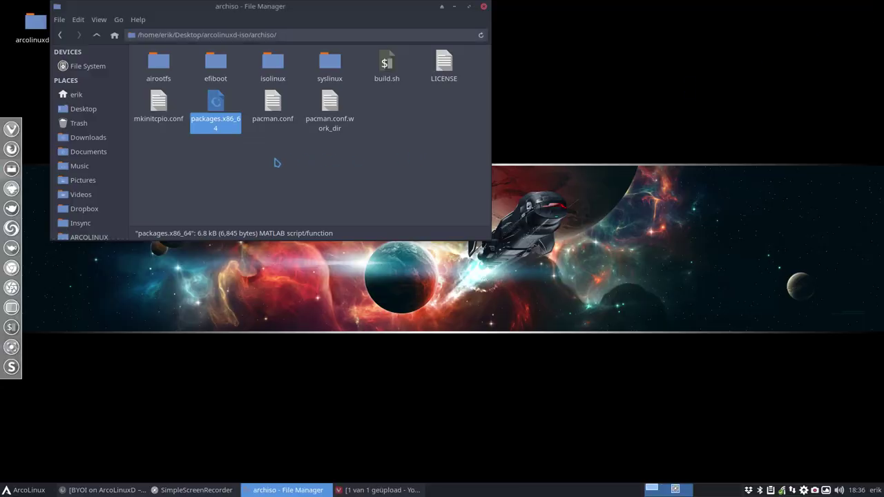
click(262, 164)
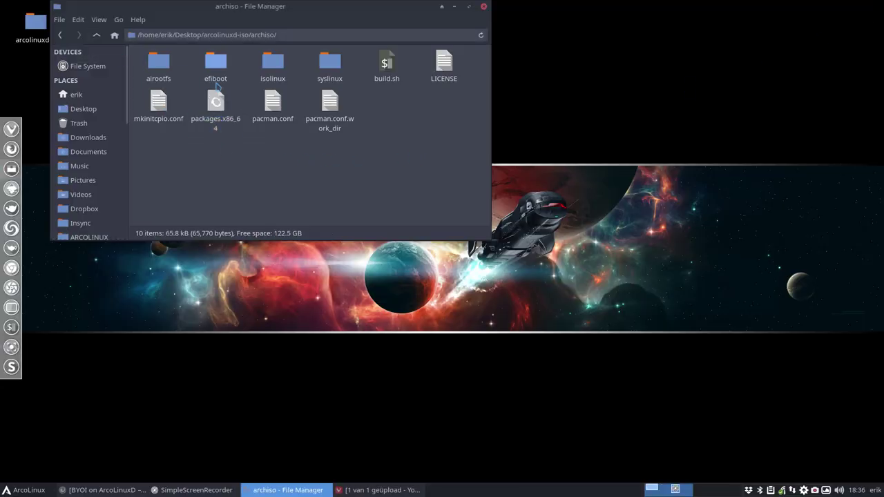
click(216, 102)
Step: Open the arcolinuxd-iso/installation-scripts folder and a terminal in it, with both windows side by side
click(96, 36)
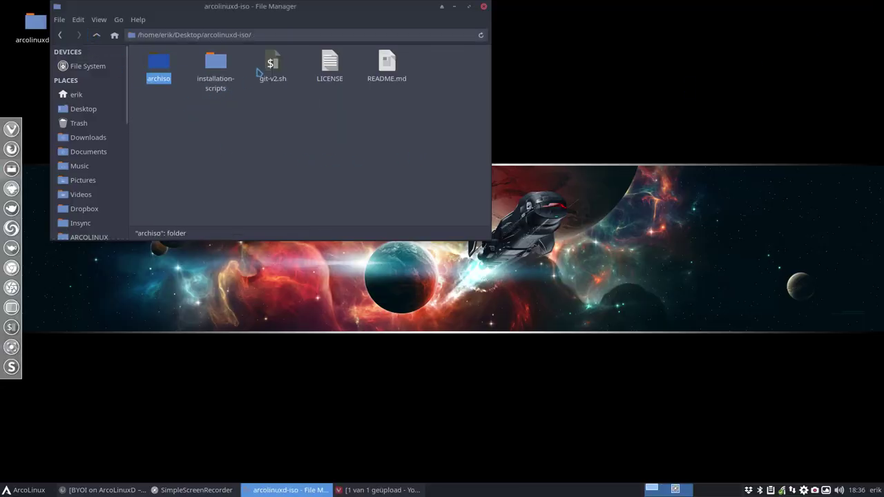
double_click(221, 65)
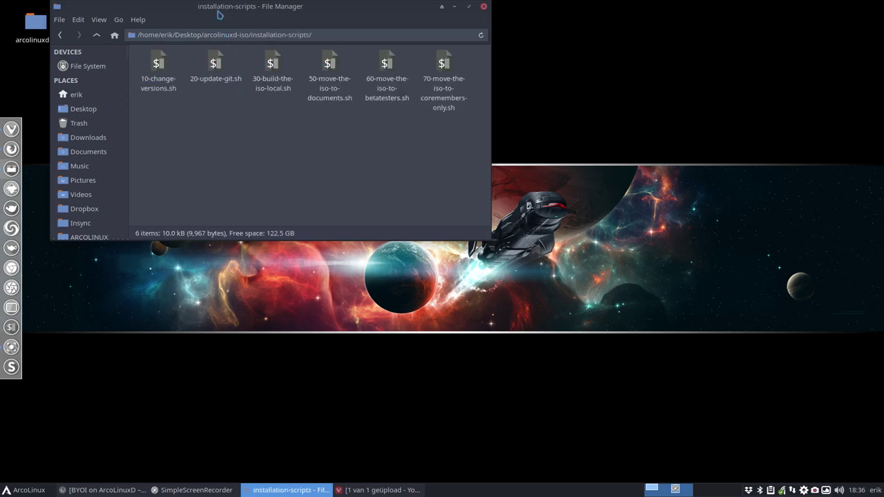
drag(218, 12, 169, 13)
right_click(274, 156)
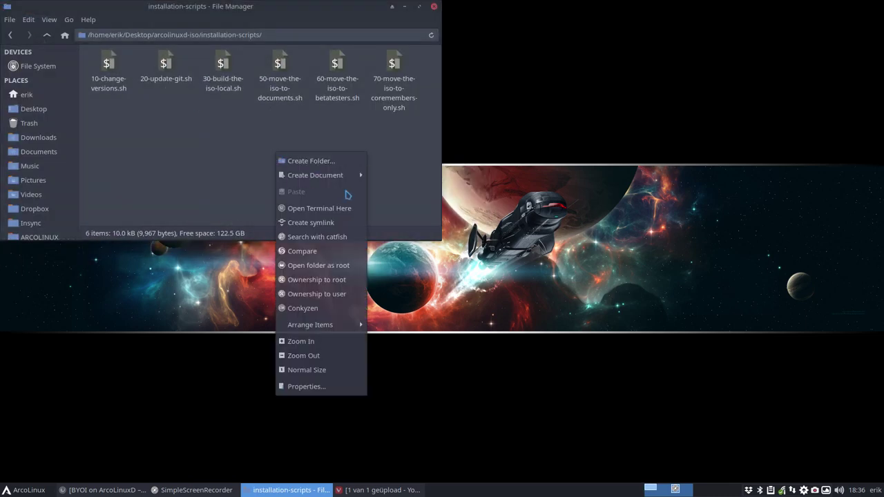
click(349, 205)
drag(579, 14, 883, 180)
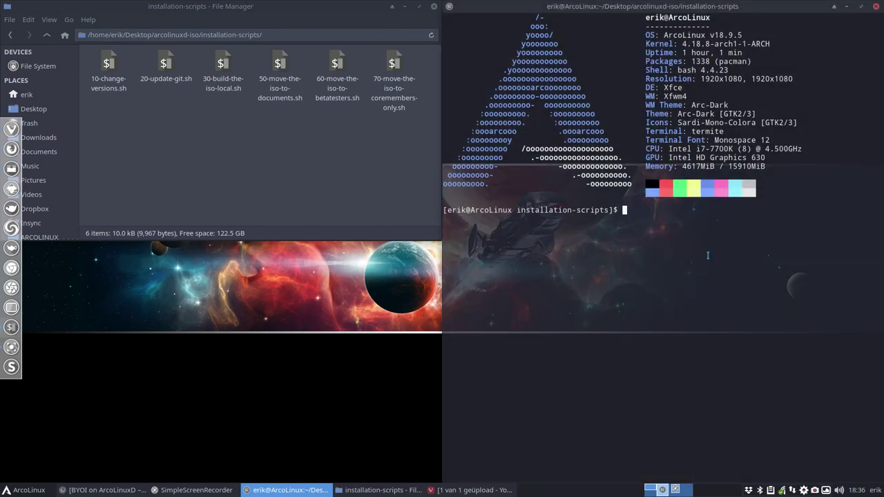
Step: Run the 30-build-the-iso-local.sh script in the terminal to start building the ISO
text(./3)
key(Tab)
key(Return)
key(Return)
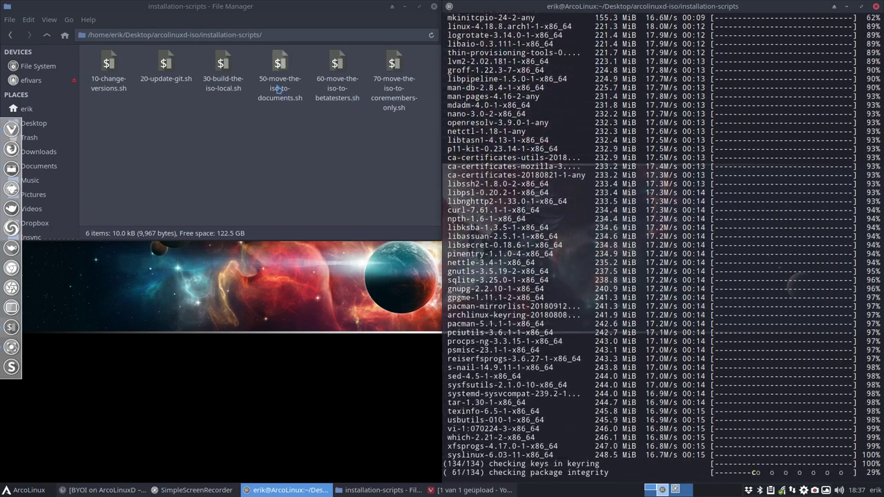
Step: Open the 30-build-the-iso-local.sh script in Atom, examine the Phase 7 commands for the ArcoLinuxD-Out folder and close it
click(223, 75)
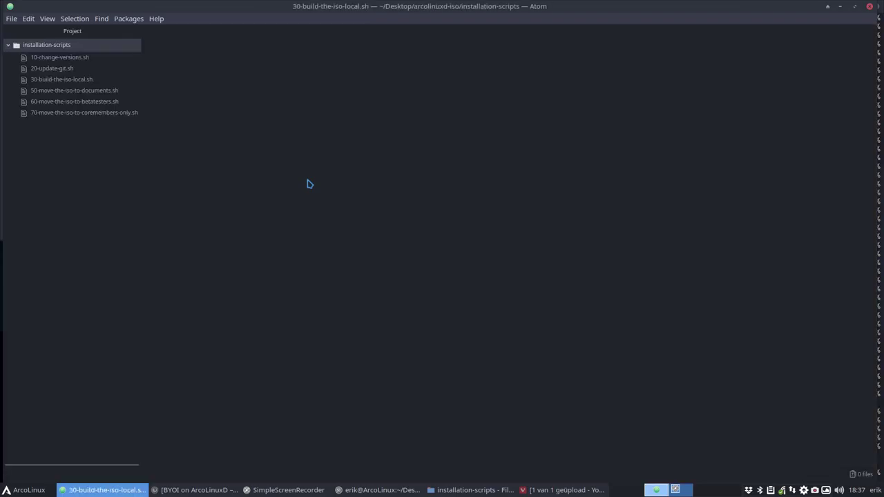
scroll(331, 187, down, 20)
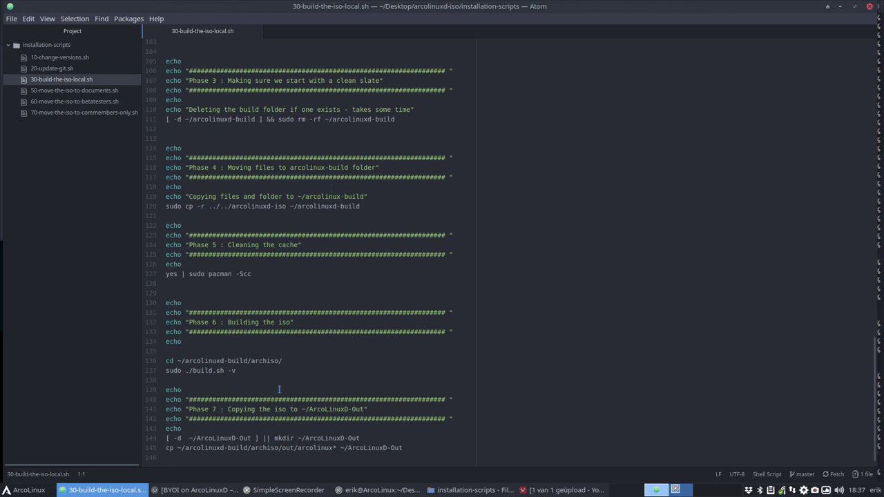
drag(191, 438, 253, 437)
click(306, 438)
click(347, 438)
click(870, 7)
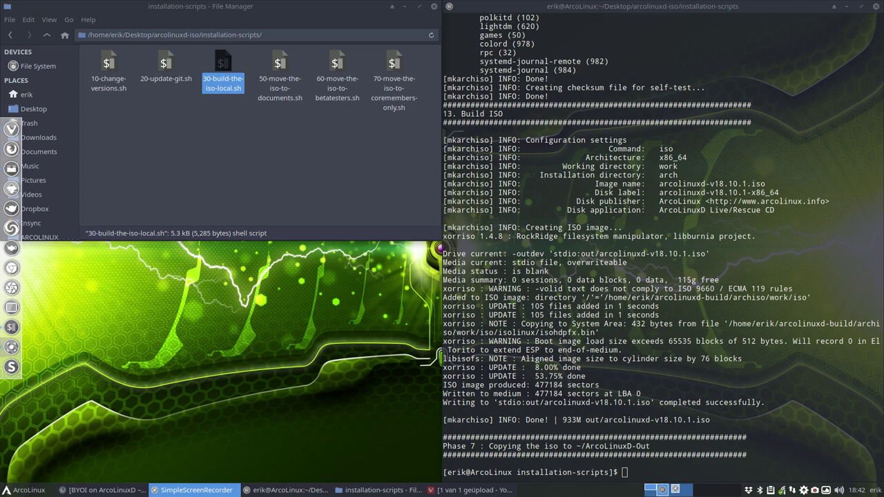
Step: Highlight the ISO size in the build output and inspect the size and modified date of arcolinuxd-v18.10.1.iso in the ArcoLinuxD-Out folder
drag(563, 420, 581, 420)
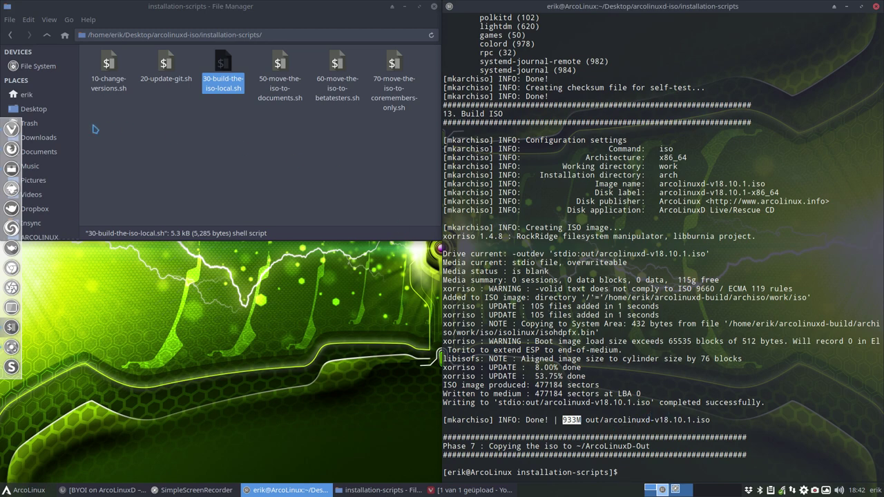
click(31, 95)
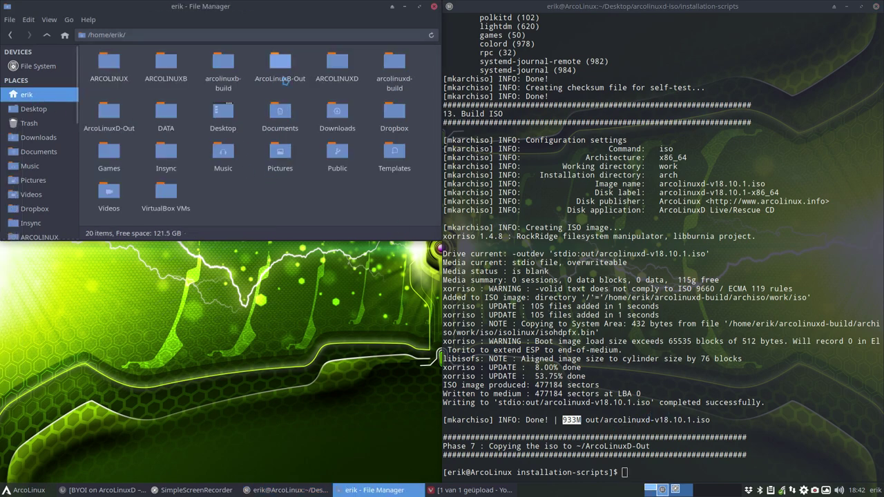
click(389, 69)
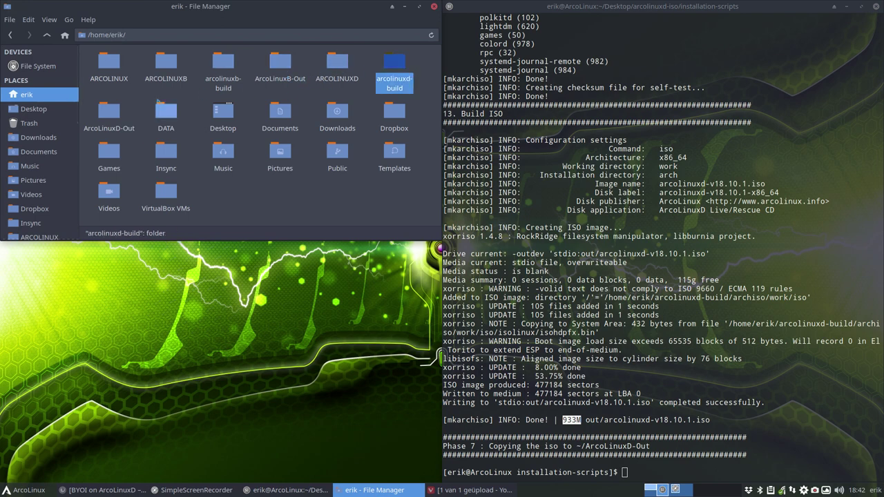
double_click(111, 112)
click(111, 73)
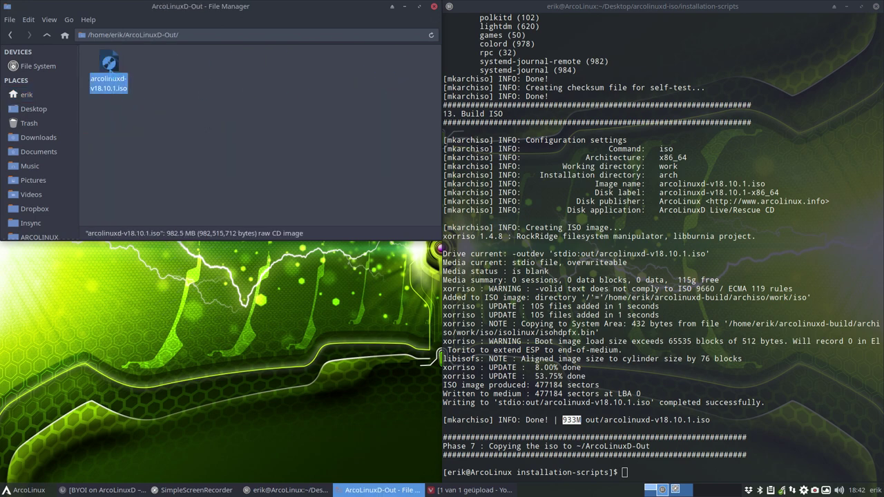
key(ctrl+2)
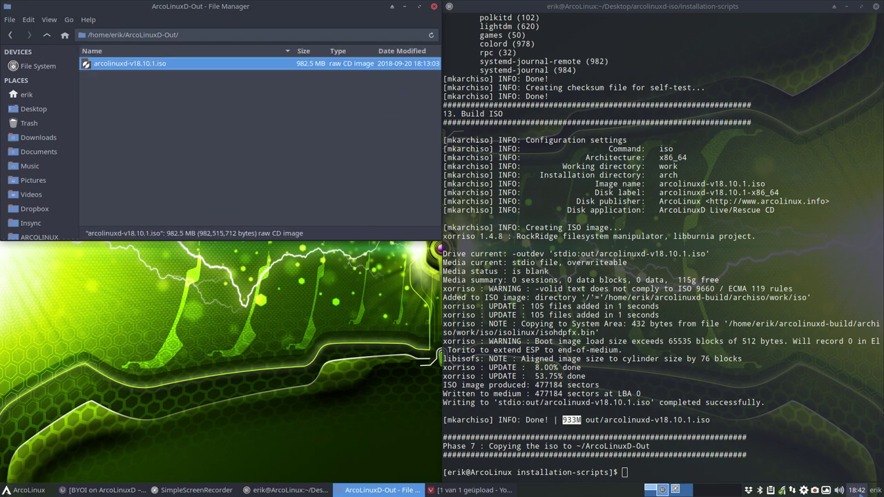
click(857, 490)
click(857, 489)
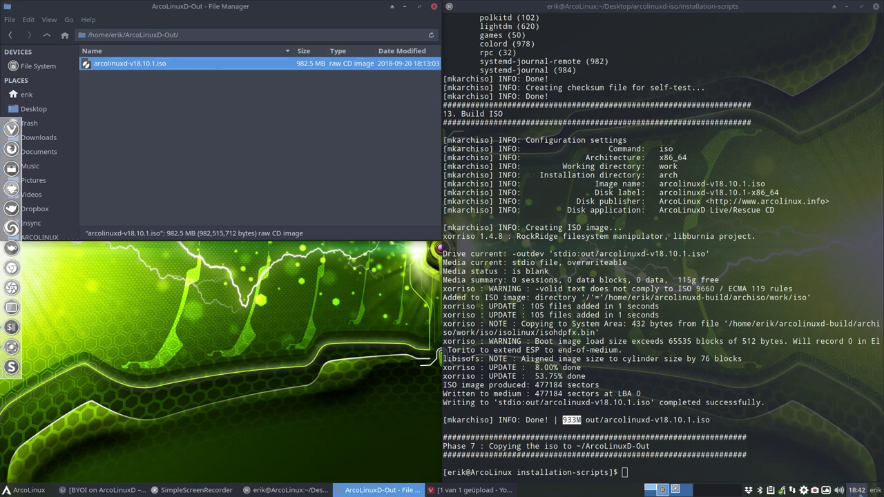
click(249, 161)
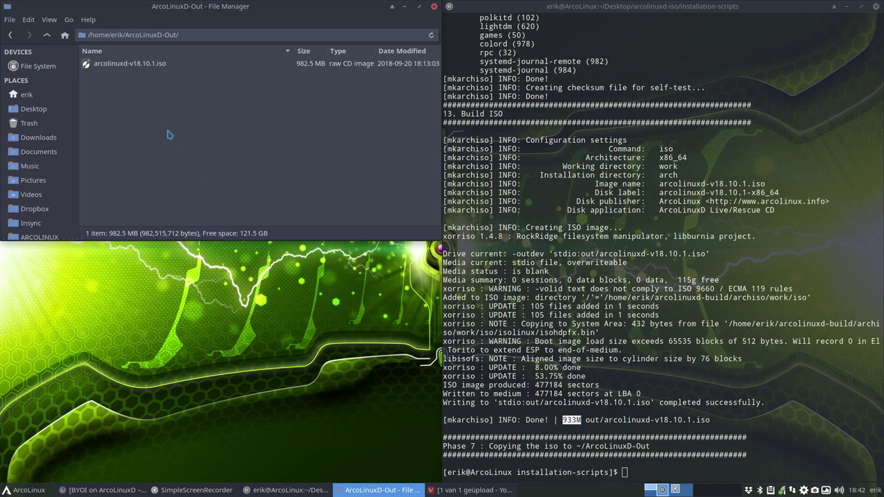
Step: Open arcolinuxd-build/archiso/out from the home folder and show the details of arcolinuxd-v18.10.1.iso in list view
click(47, 35)
double_click(131, 66)
click(32, 97)
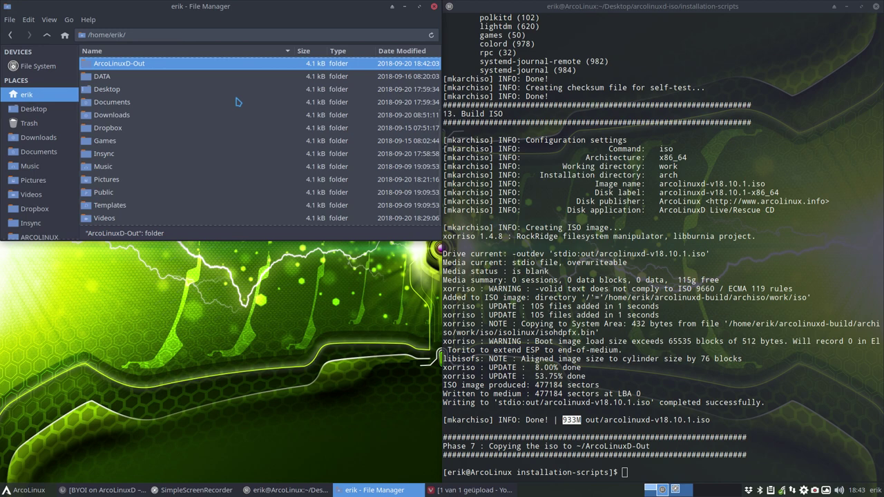
key(ctrl+1)
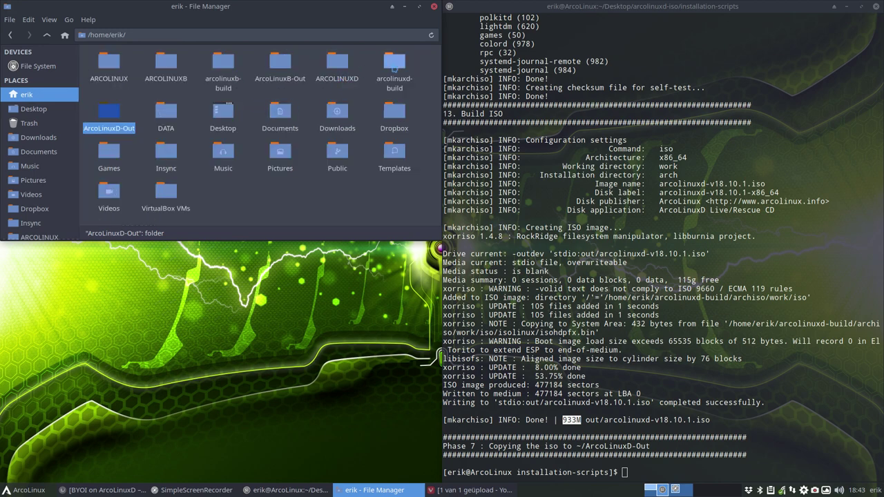
double_click(393, 69)
double_click(114, 69)
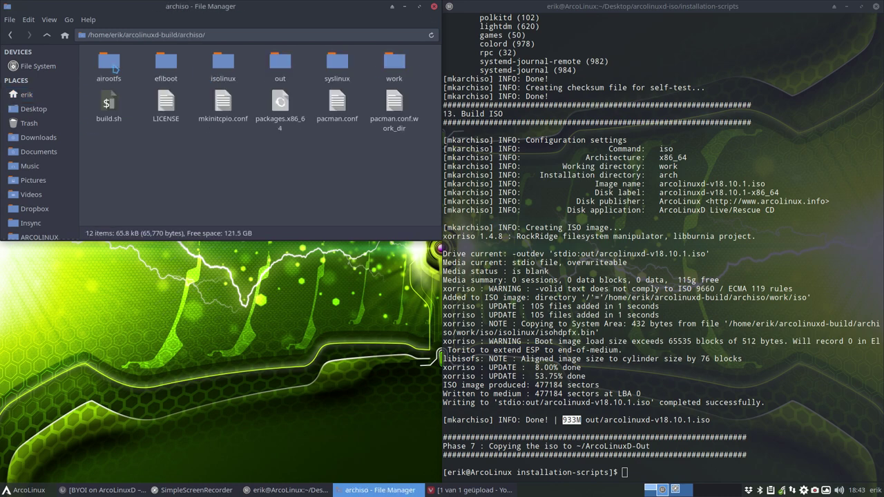
double_click(282, 68)
click(113, 69)
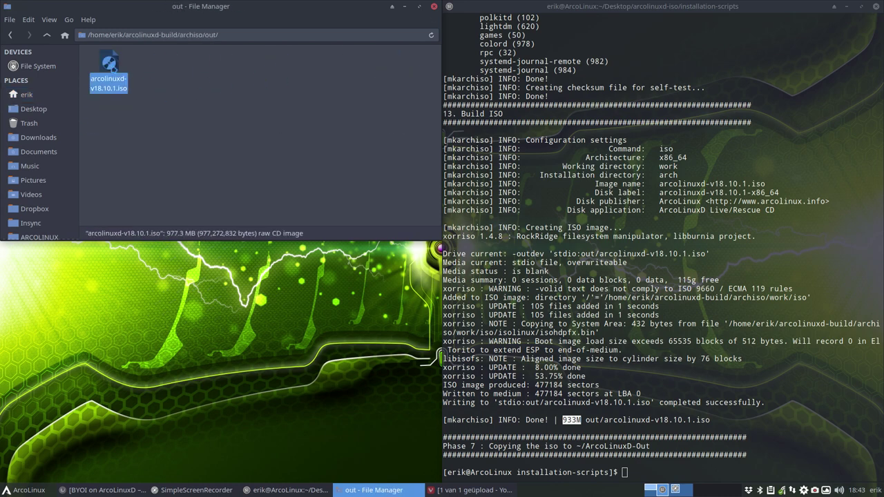
click(215, 120)
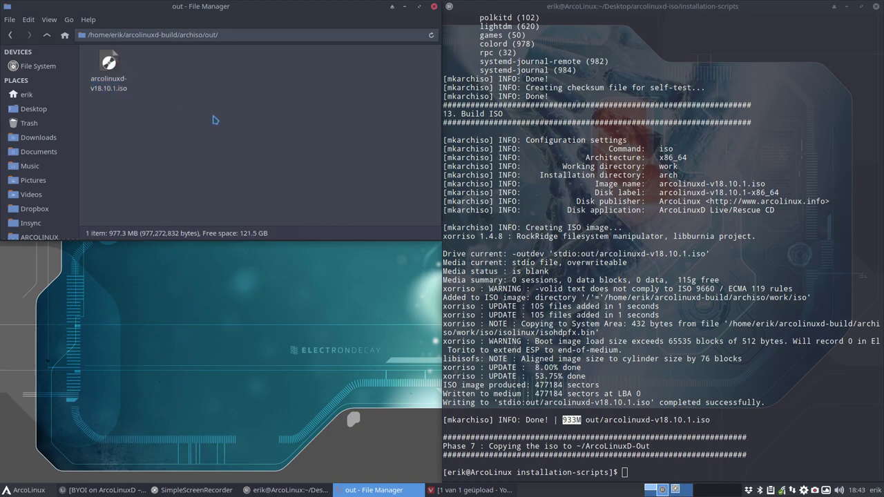
key(ctrl+2)
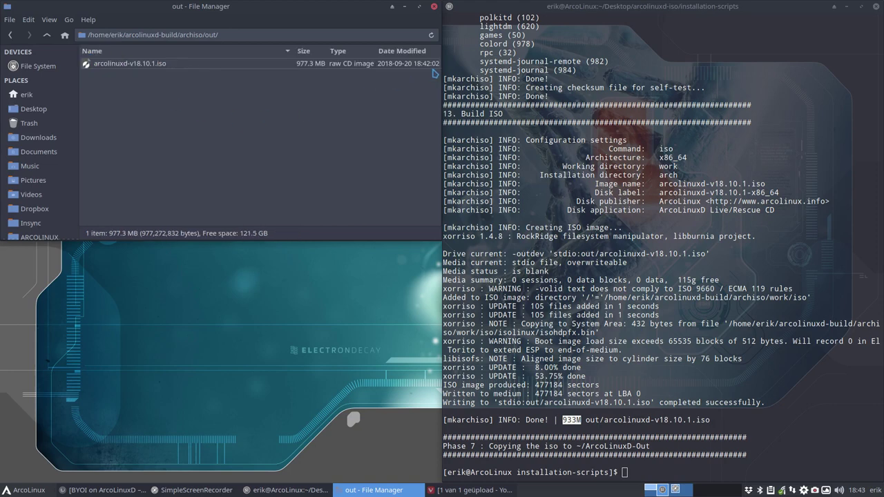
Step: Copy arcolinuxd-v18.10.1.iso from the out folder into ArcoLinuxD-Out, replacing the existing file
right_click(162, 67)
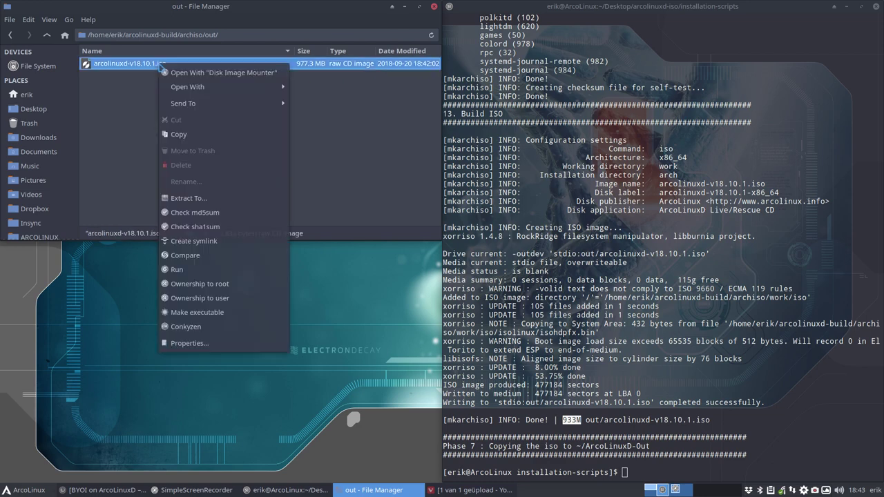
click(204, 137)
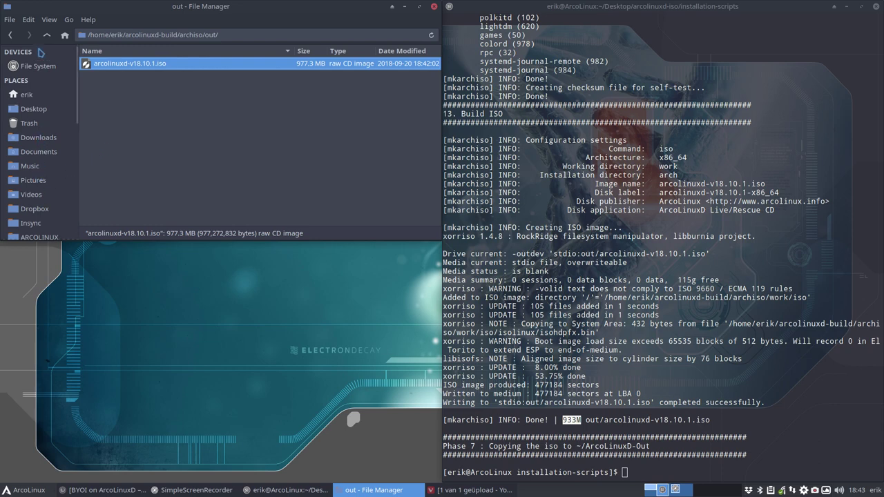
click(28, 95)
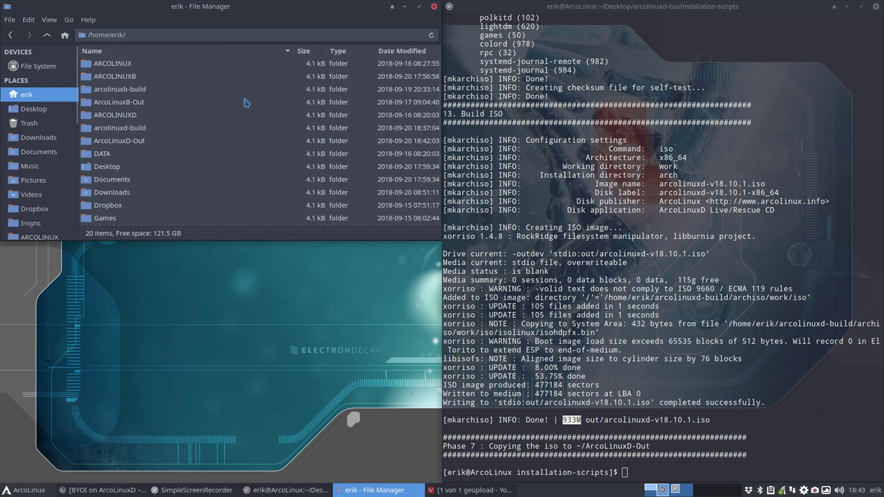
double_click(131, 141)
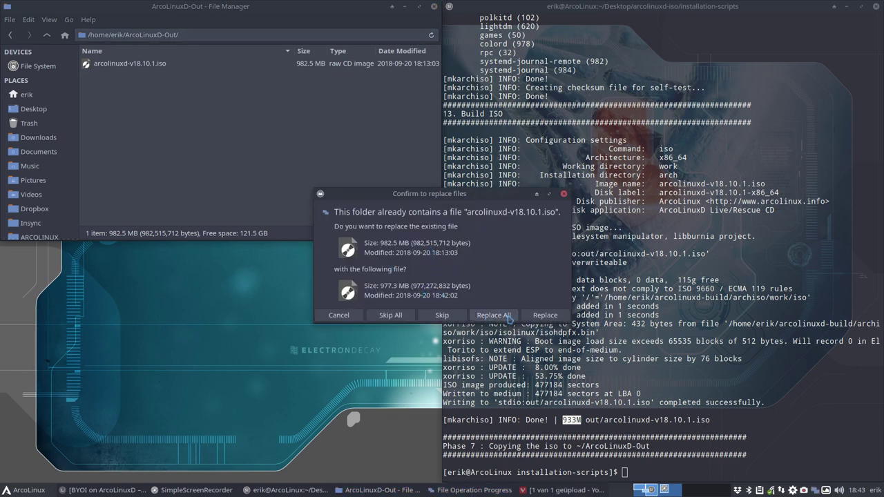
click(545, 315)
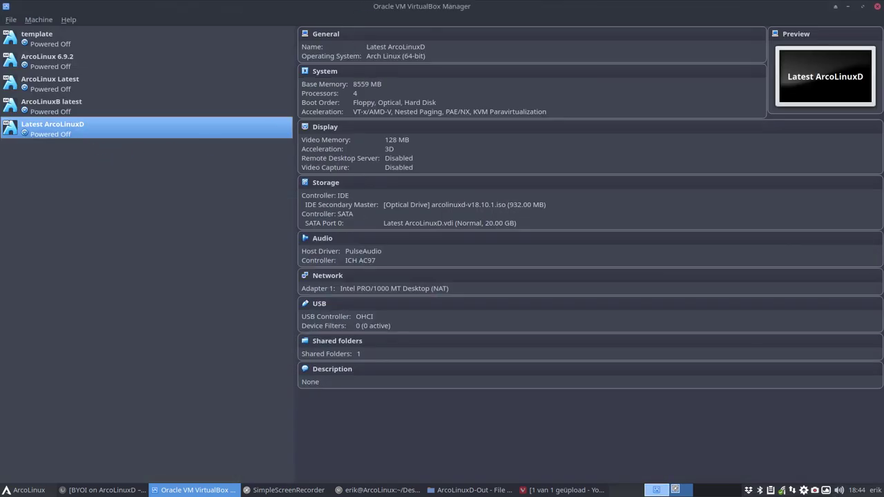
Step: In VirtualBox, attach arcolinuxd-v18.10.1.iso from ArcoLinuxD-Out to the optical drive of the Latest ArcoLinuxD machine
click(432, 205)
click(457, 215)
click(412, 174)
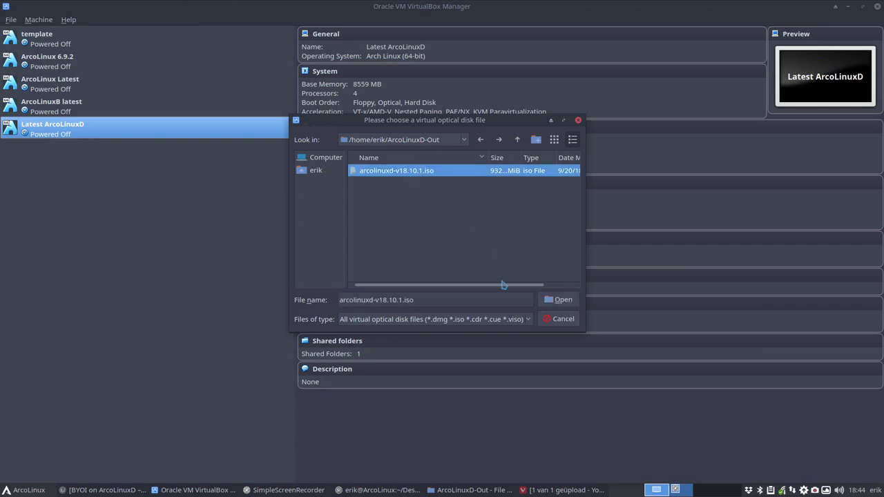
drag(512, 294, 614, 293)
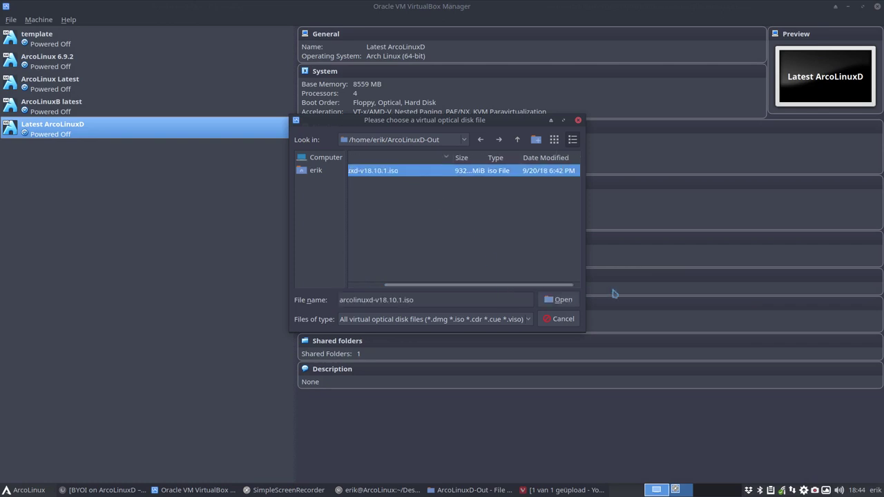
click(563, 301)
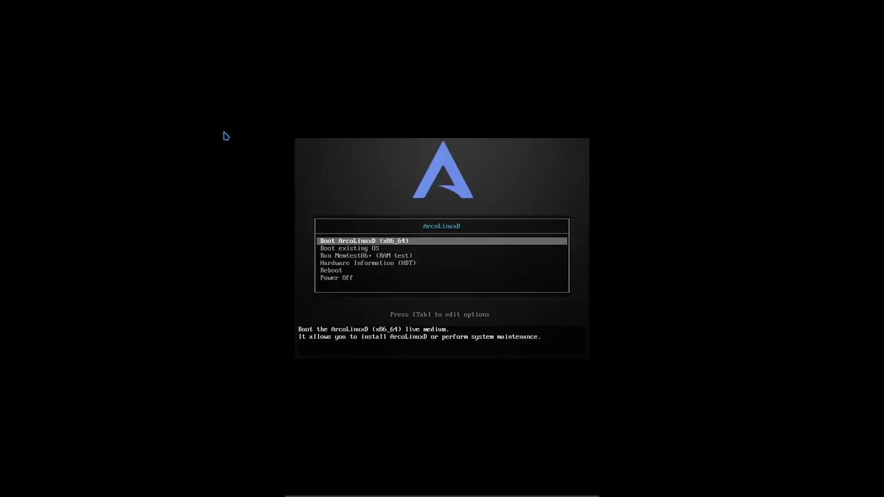
Step: Boot the ArcoLinuxD (x86_64) live medium and accept American English and the Europe/Brussels location in the installer
key(Return)
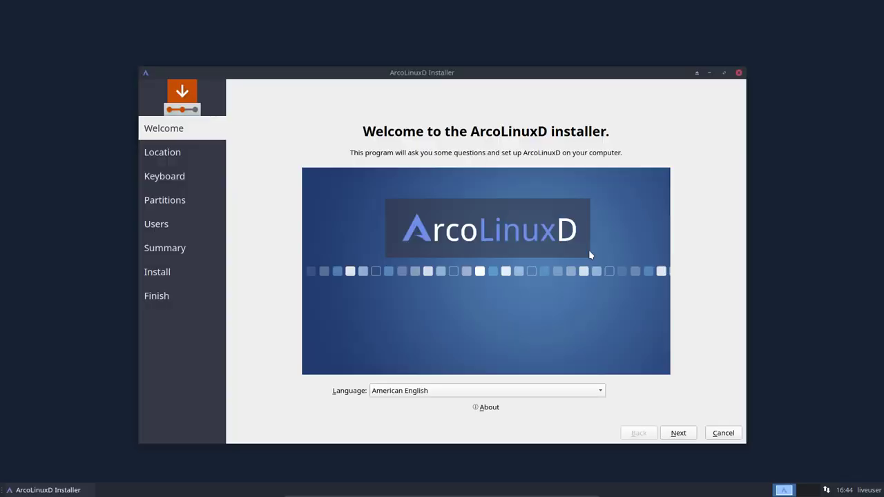
click(677, 434)
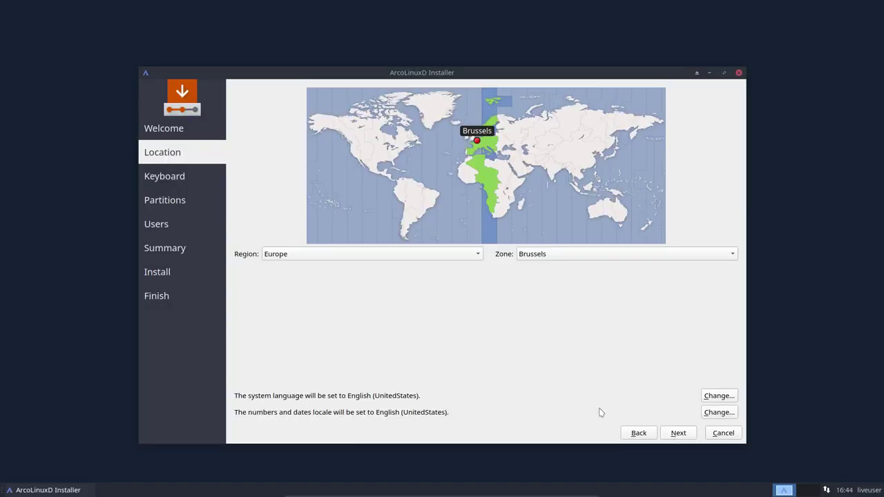
click(644, 434)
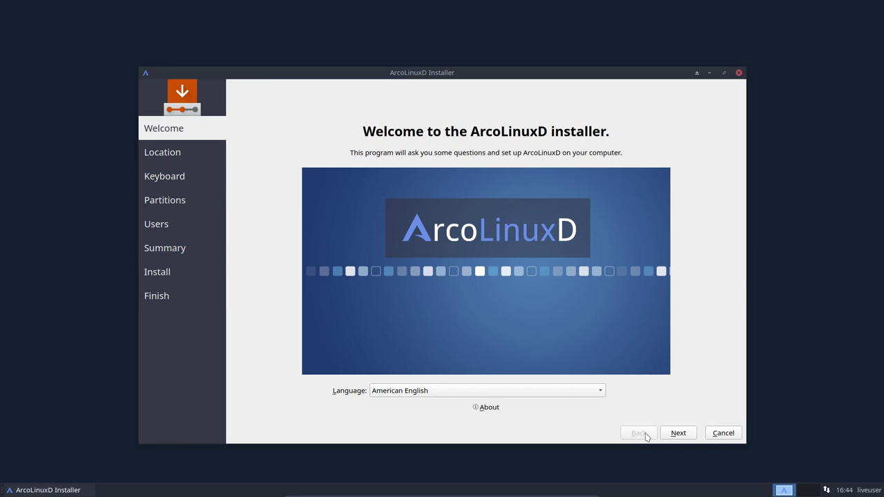
click(677, 434)
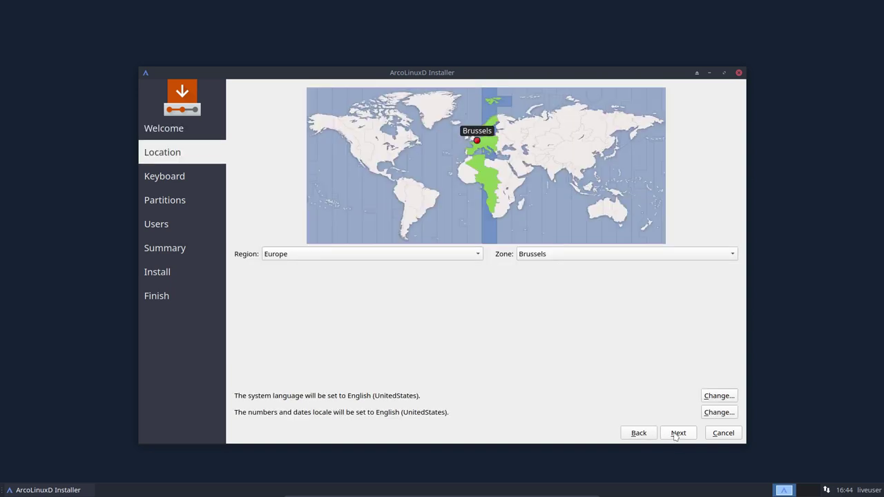
click(677, 433)
Step: Choose the Belgian keyboard layout with the Default variant and select Erase disk for the partitioning
scroll(389, 322, up, 4)
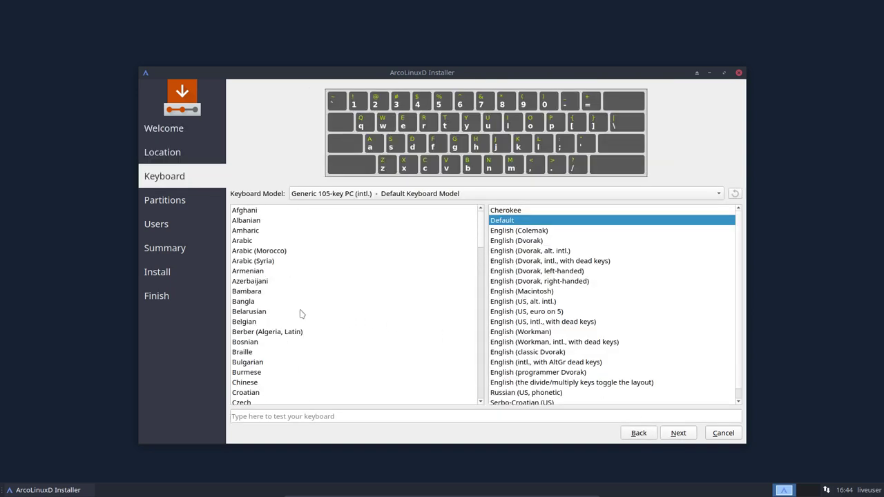
click(256, 322)
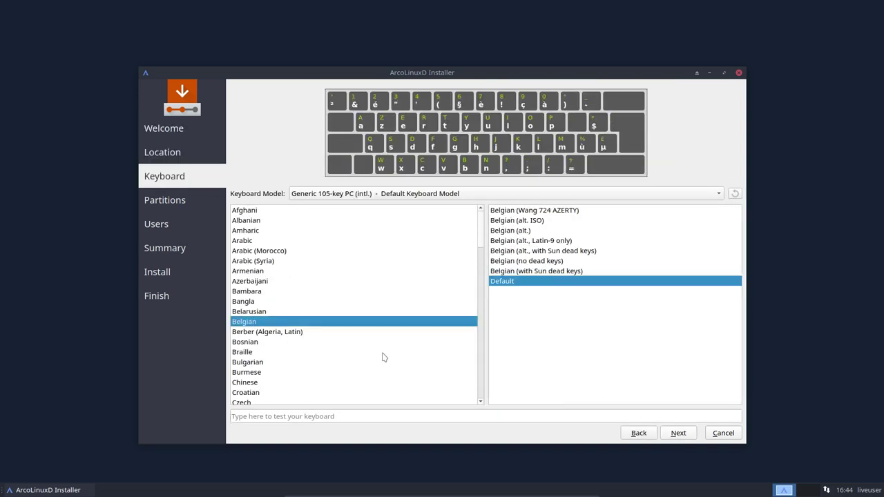
click(690, 433)
click(308, 188)
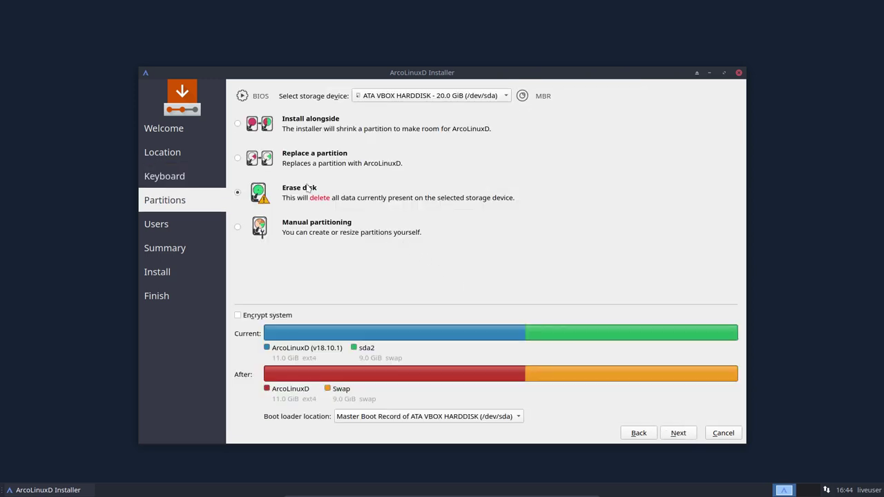
click(677, 433)
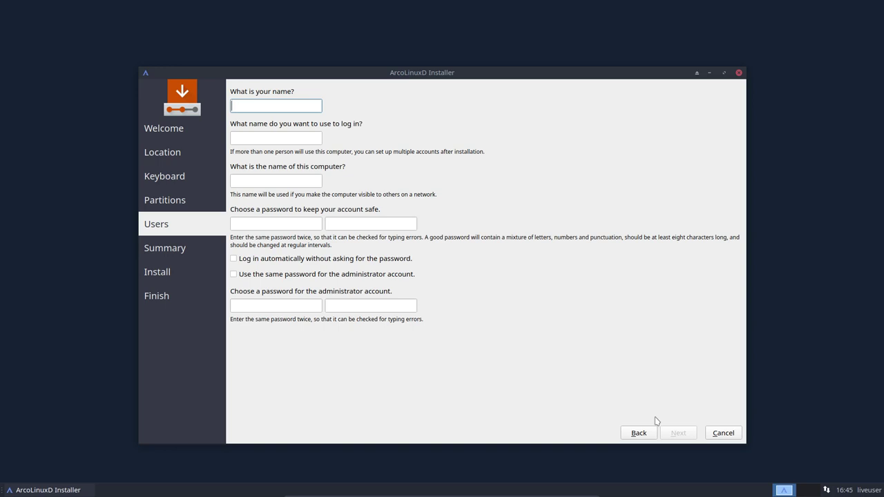
Step: Enter the user's name for the account and set the computer name to ArcoLinuxD
text(erik)
key(Tab)
key(Tab)
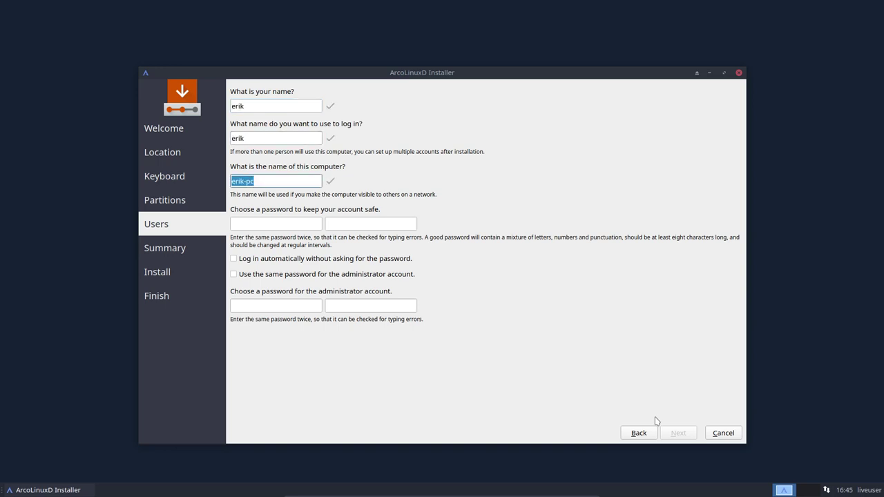
text(ArcoLinuxD)
key(Tab)
Step: Enter and repeat the account password, enable automatic login and the same password for the administrator account, and start the installation
text(••••)
key(Tab)
text(••••)
key(Tab)
key(space)
key(Tab)
key(space)
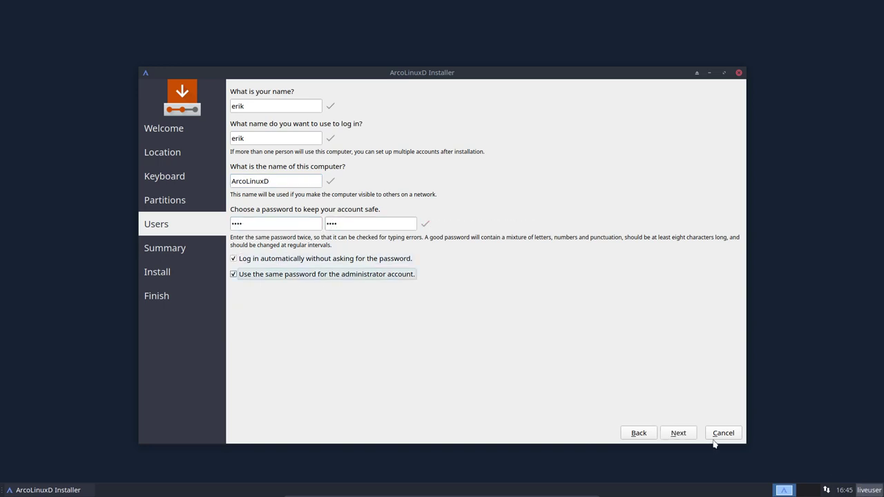
click(680, 436)
click(679, 437)
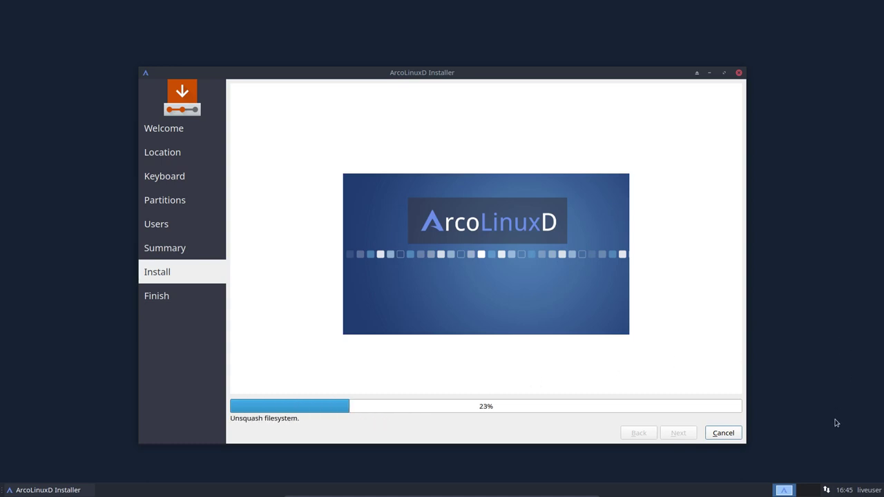
Step: Examine the network connection and VPN options available in the live system during the installation
click(827, 490)
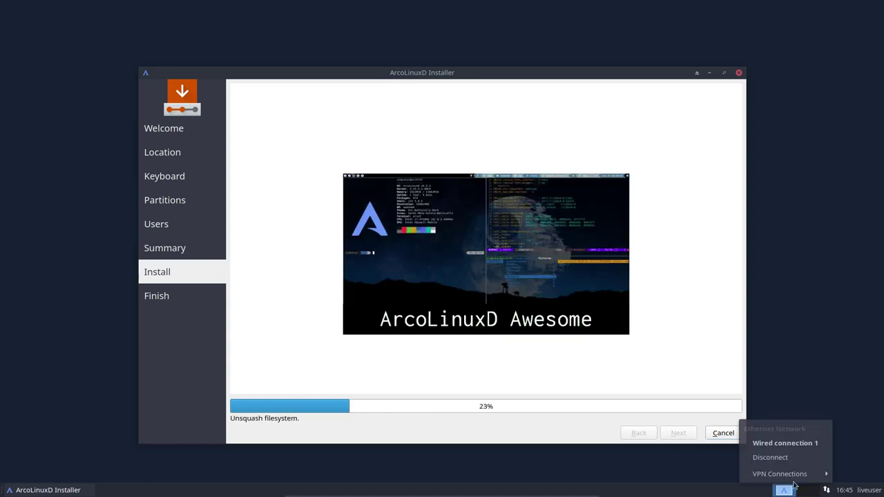
mouse_move(780, 477)
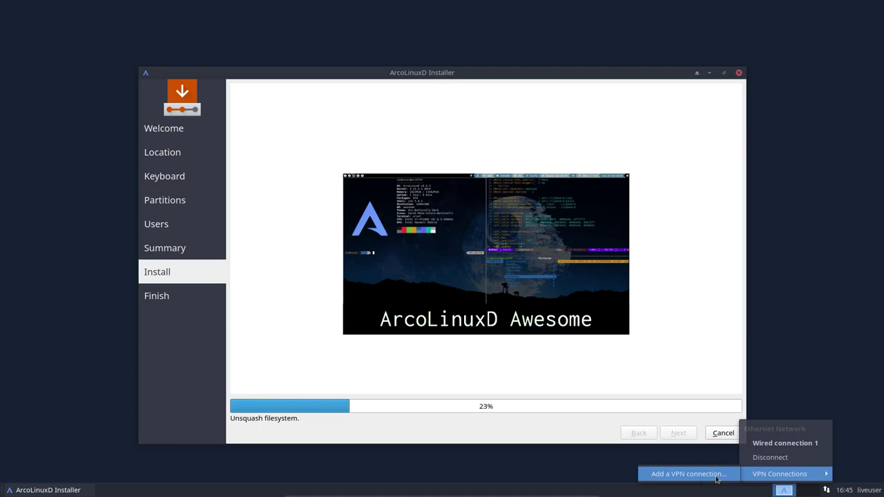
click(840, 359)
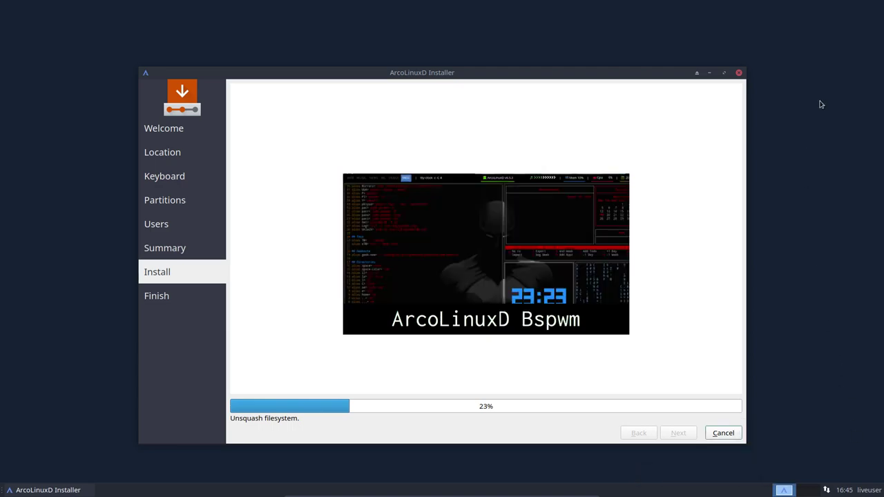
Step: Leave the virtual machine's full-screen view and compare the host's network connection options with the live system's VPN options
key(Control_R+f)
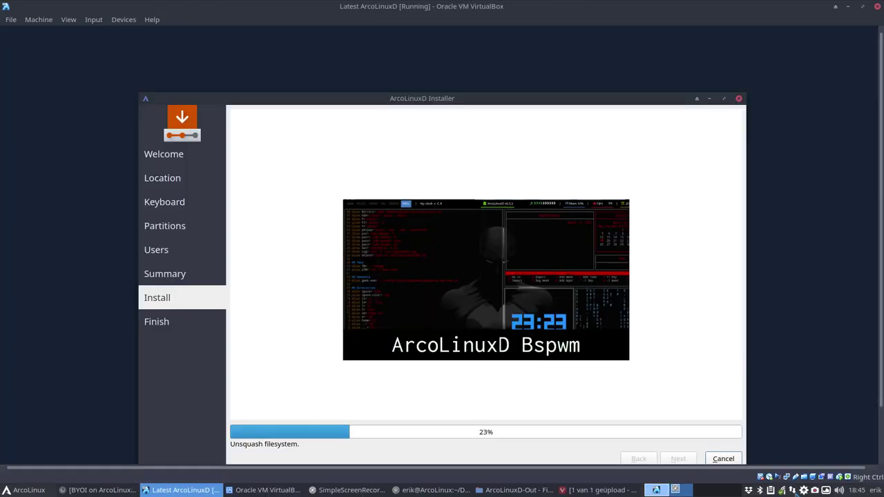
right_click(793, 491)
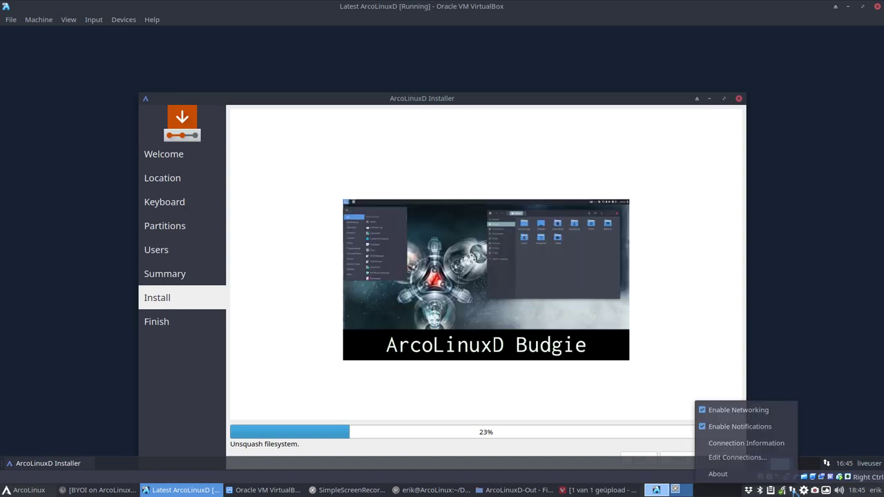
click(794, 491)
click(794, 491)
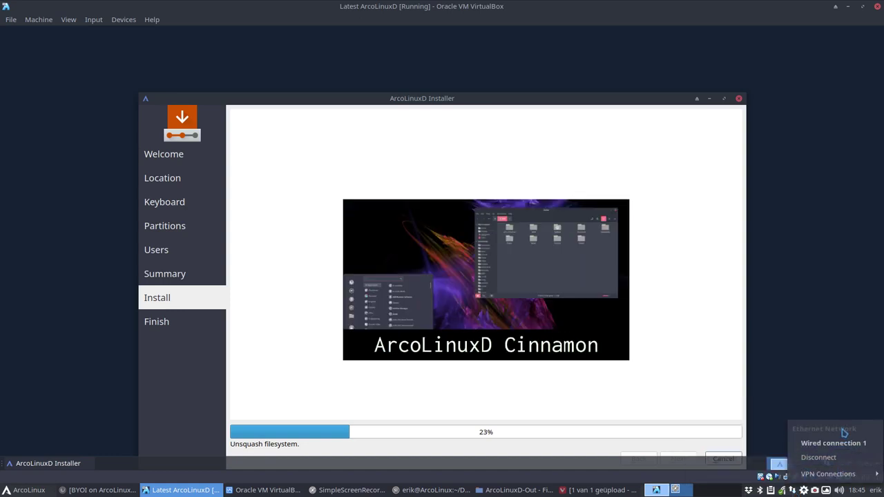
click(775, 399)
click(828, 464)
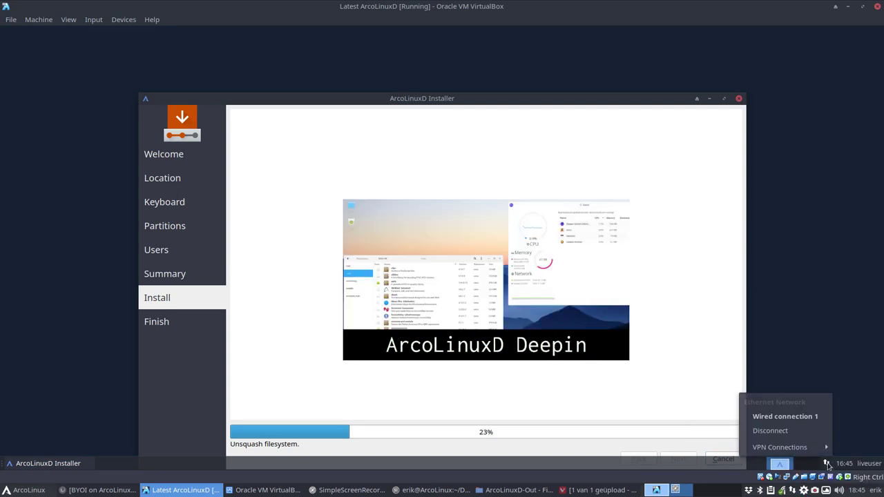
mouse_move(818, 451)
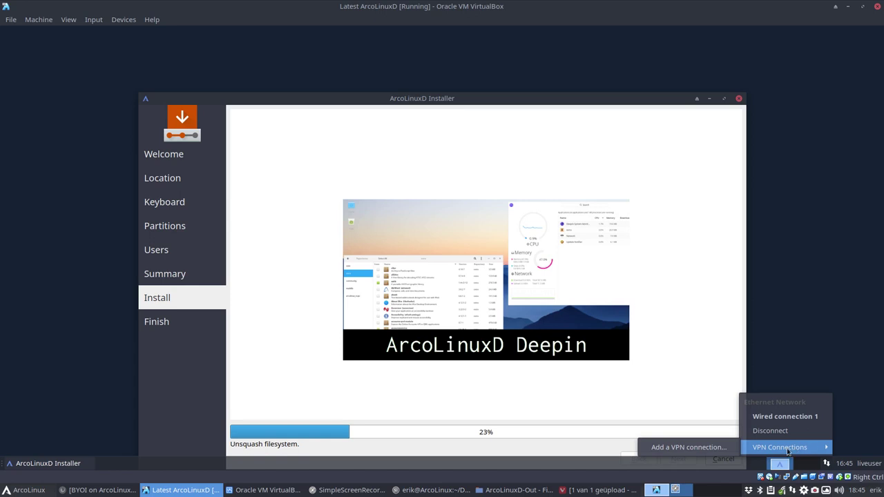
click(790, 358)
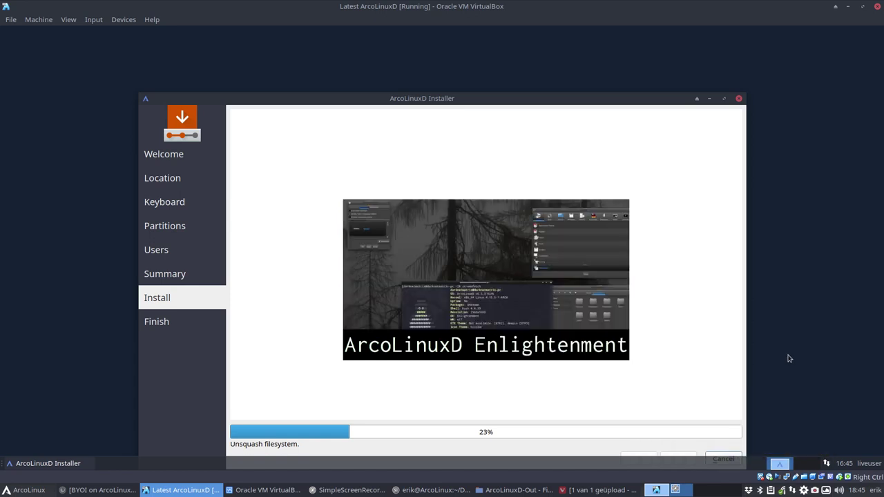
Step: Minimize the VirtualBox windows and open the packages.x86_64 file from the arcolinuxd-iso/archiso folder on the host's Desktop
click(848, 7)
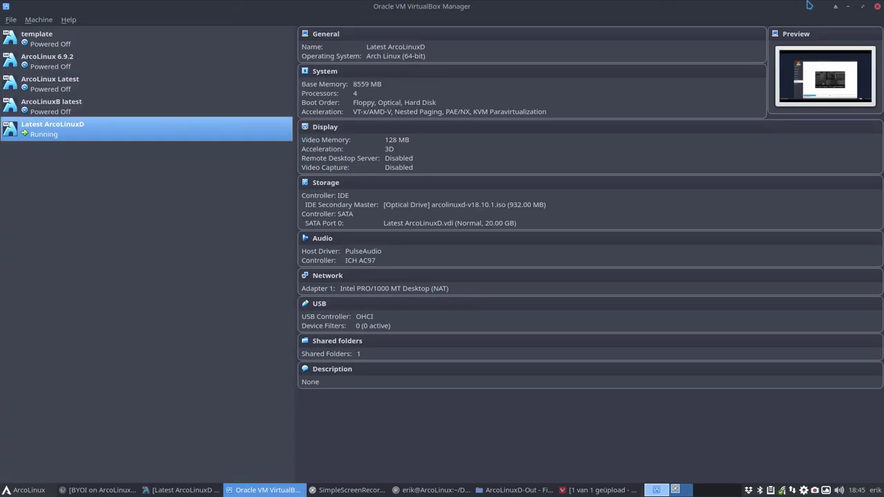
click(848, 6)
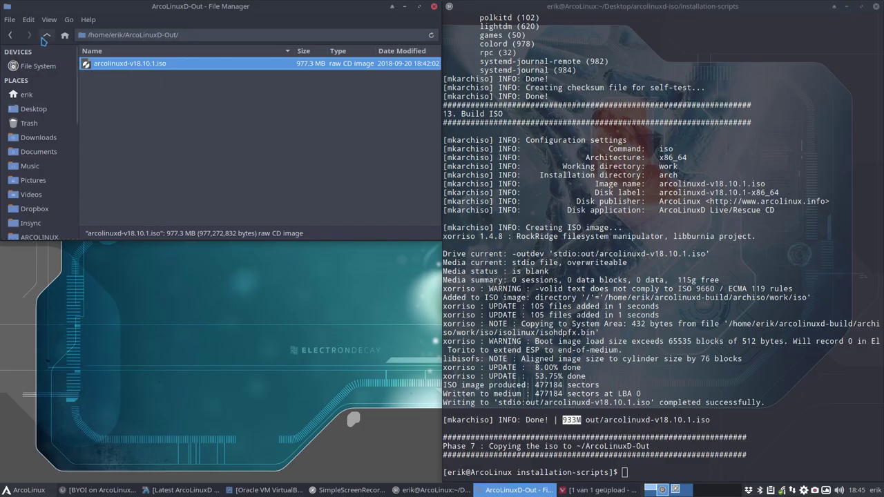
click(33, 111)
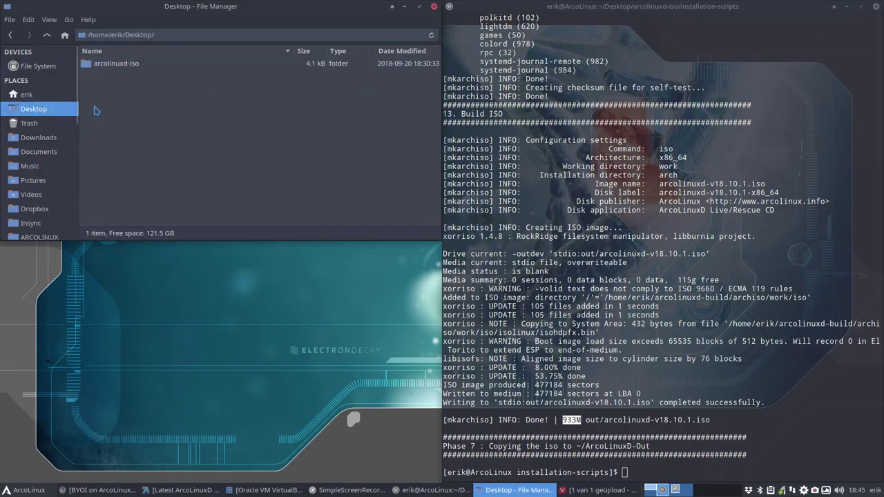
double_click(132, 66)
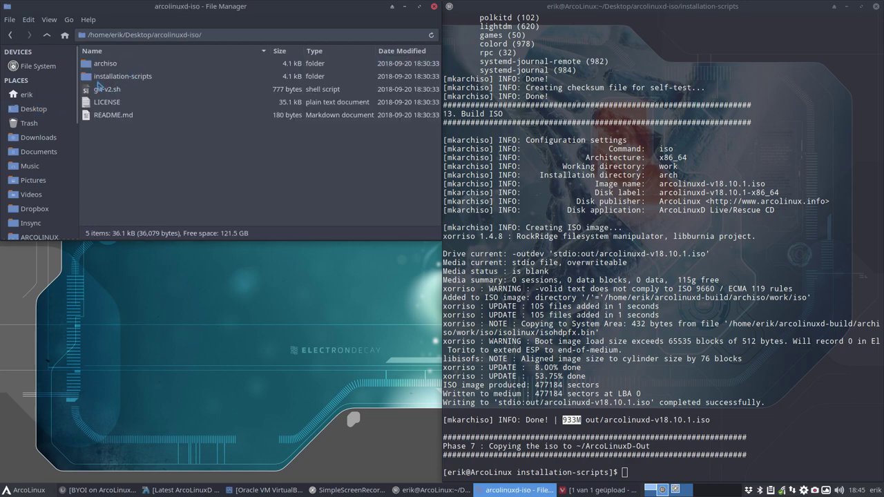
key(ctrl+1)
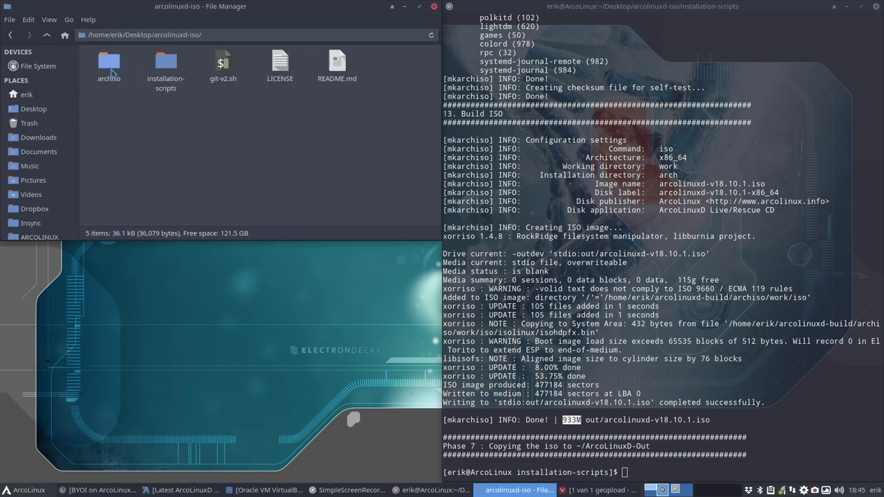
double_click(109, 64)
double_click(166, 103)
Step: Examine the network section of the package list, highlighting the commented-out networkmanager plugins and openresolv
scroll(217, 213, up, 19)
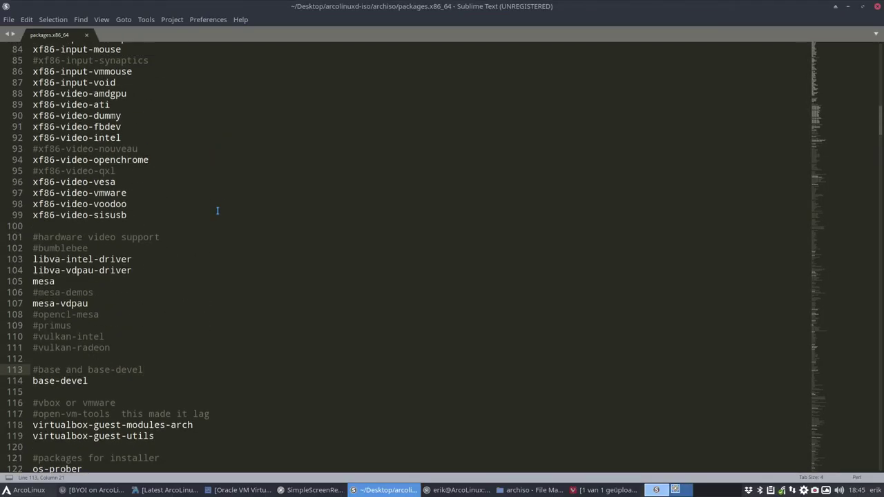
scroll(217, 213, up, 8)
scroll(217, 213, down, 15)
scroll(217, 214, down, 13)
scroll(183, 240, down, 12)
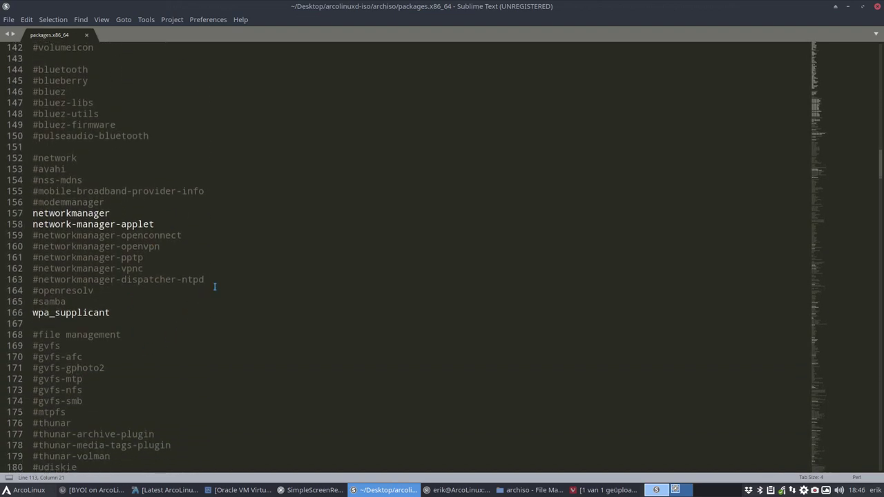
drag(216, 285, 3, 236)
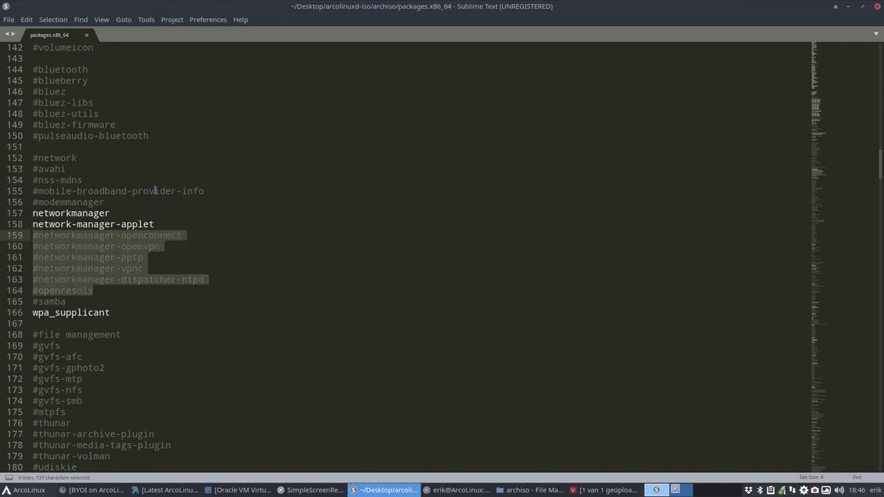
click(102, 202)
Step: Review the application, font, login manager and icon sections in the rest of the package list, and minimize the editor
scroll(126, 241, down, 20)
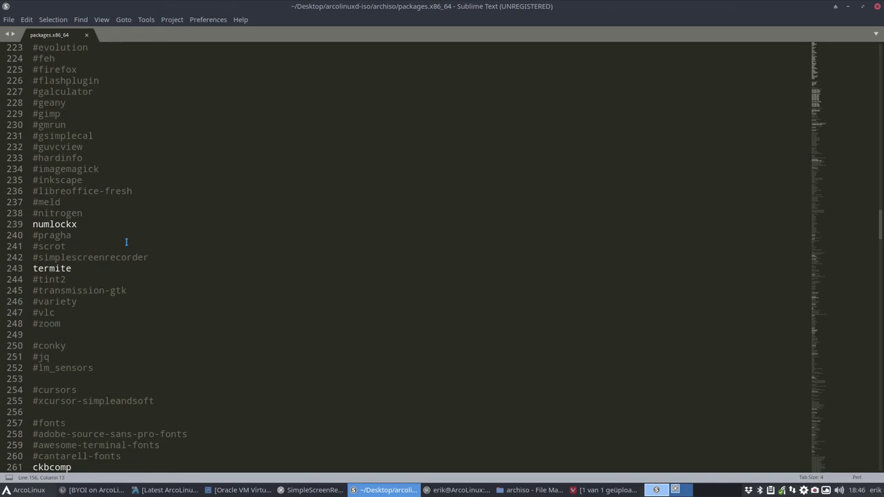
scroll(126, 241, down, 12)
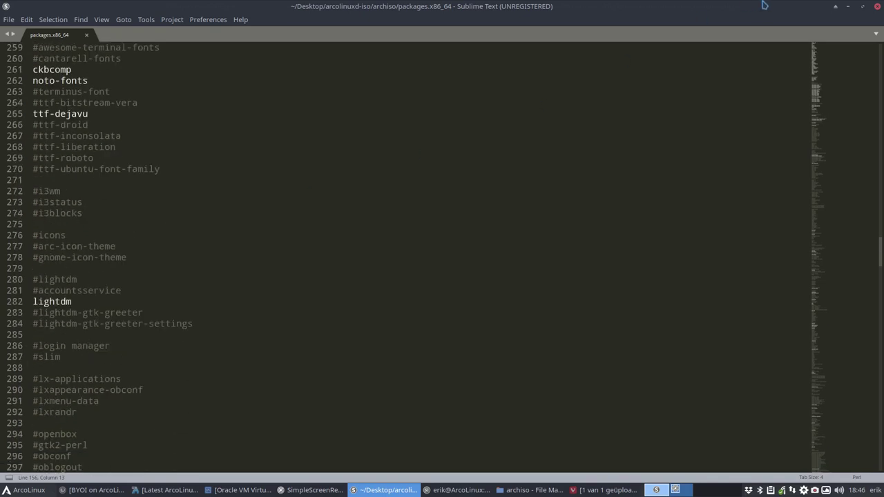
scroll(194, 254, down, 9)
scroll(194, 254, down, 20)
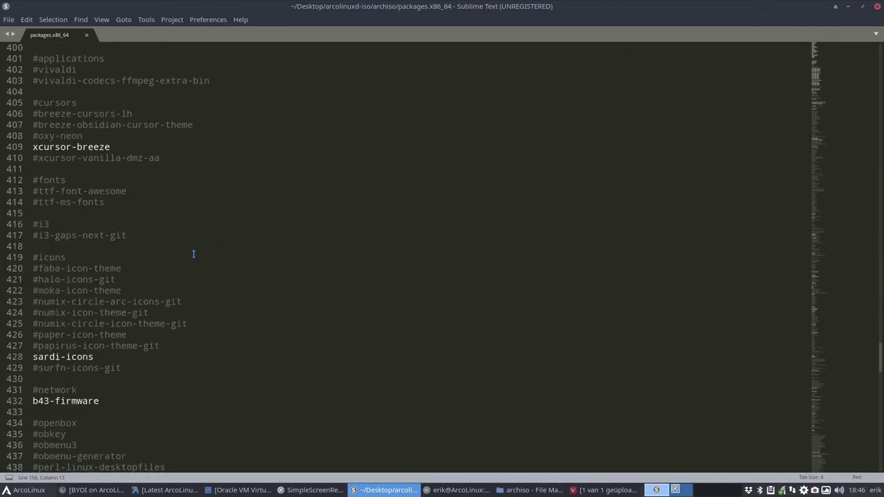
click(848, 6)
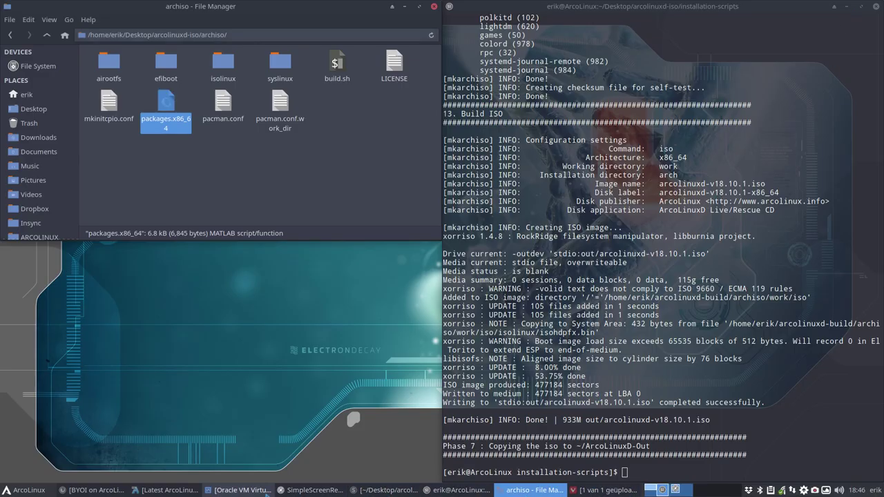
Step: Switch back to the Latest ArcoLinuxD virtual machine and open the live user's Desktop folder in a new window
click(240, 491)
click(166, 491)
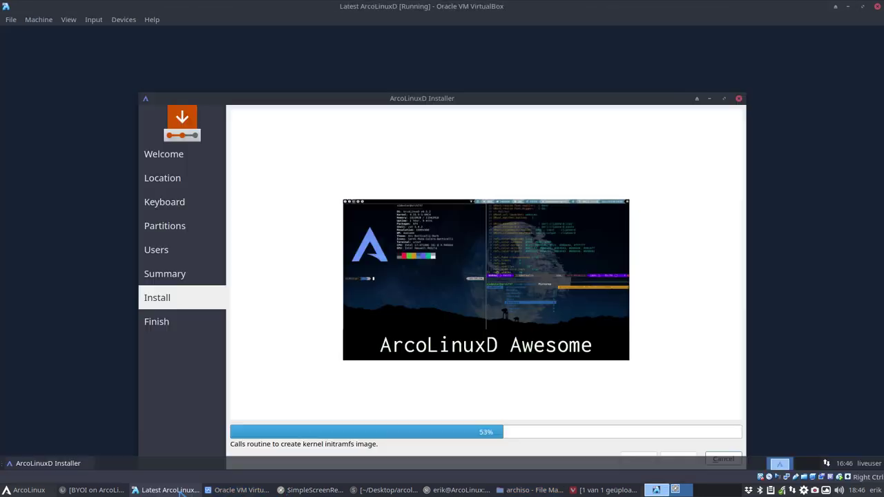
right_click(70, 242)
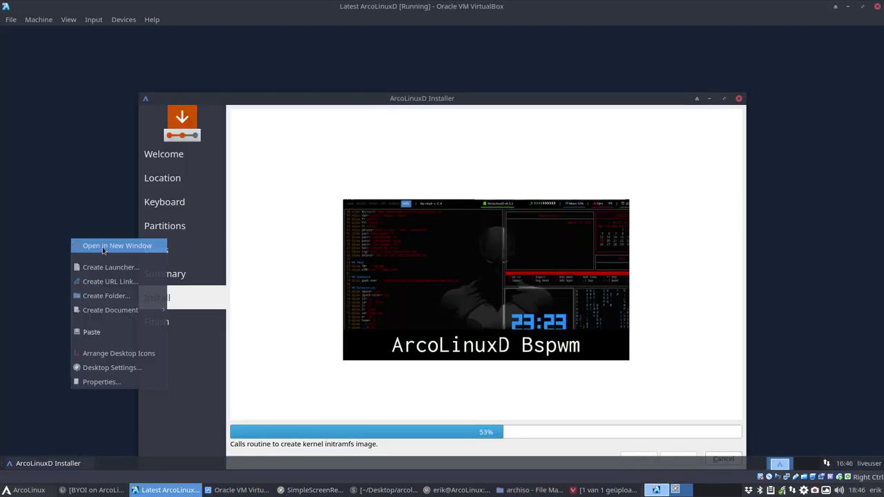
click(75, 245)
Step: Open a terminal in the Desktop folder, specifying termite as the custom preferred Terminal Emulator
right_click(224, 141)
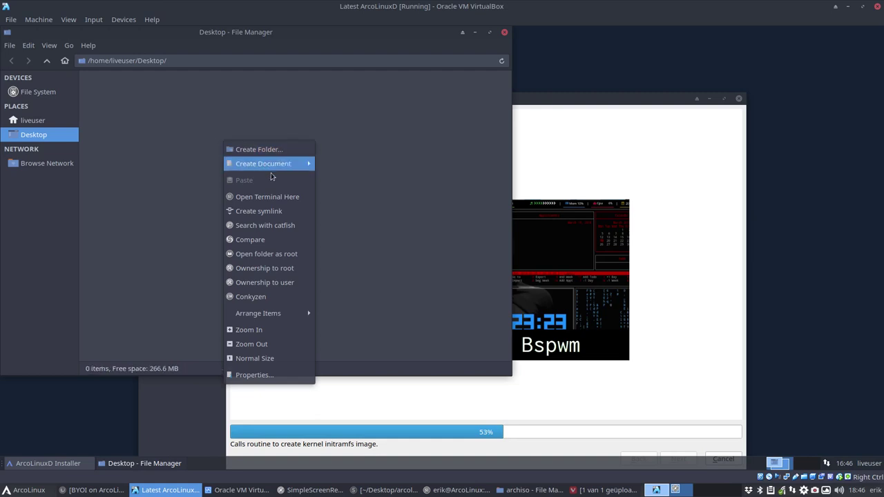
click(283, 197)
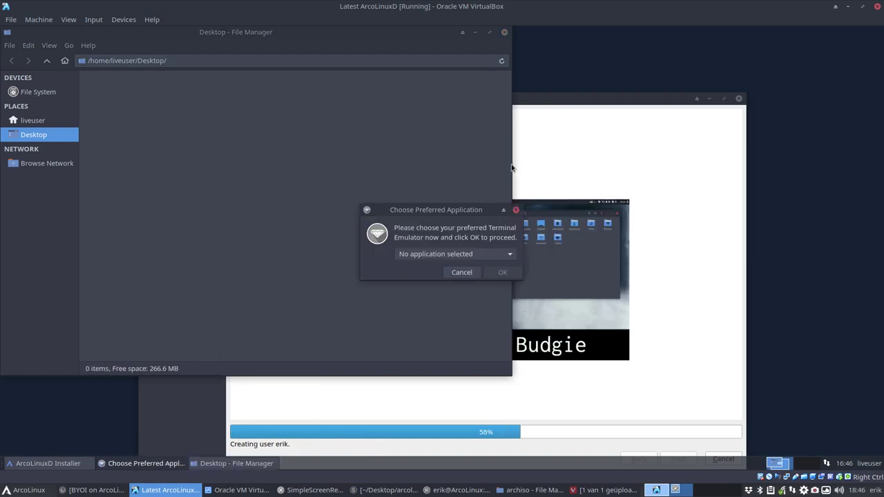
click(509, 254)
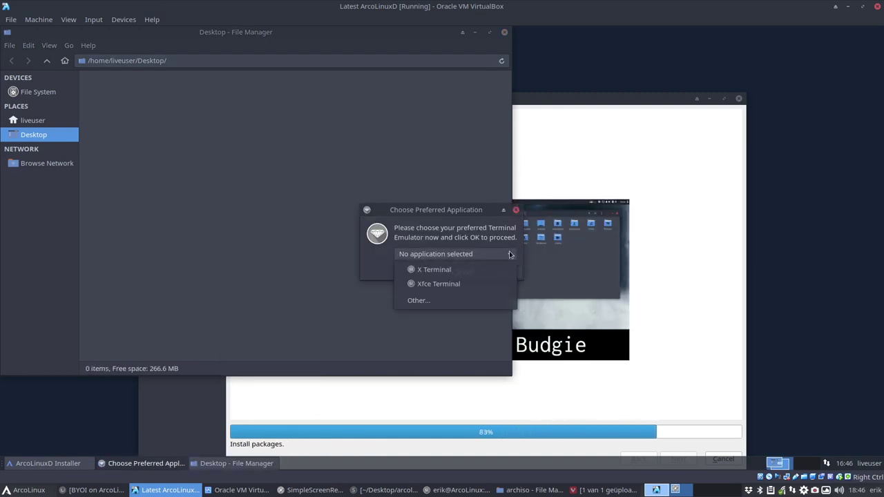
click(443, 303)
text(termite)
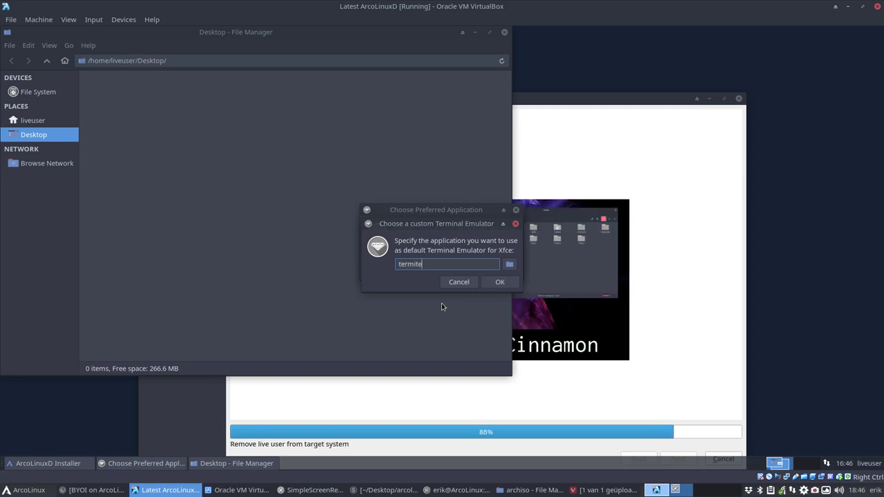
click(500, 281)
click(502, 273)
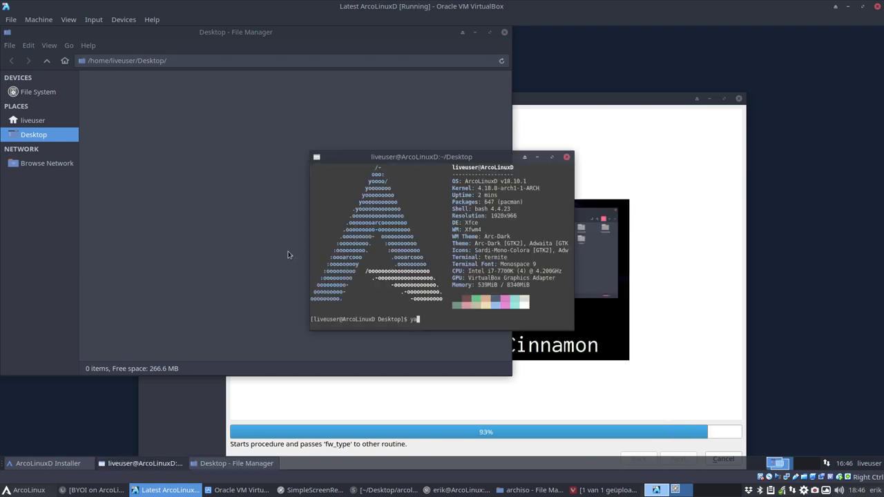
Step: List the available commands beginning with "ya" in the live system's terminal and close the terminal
text(yao)
key(BackSpace)
key(Tab)
key(Tab)
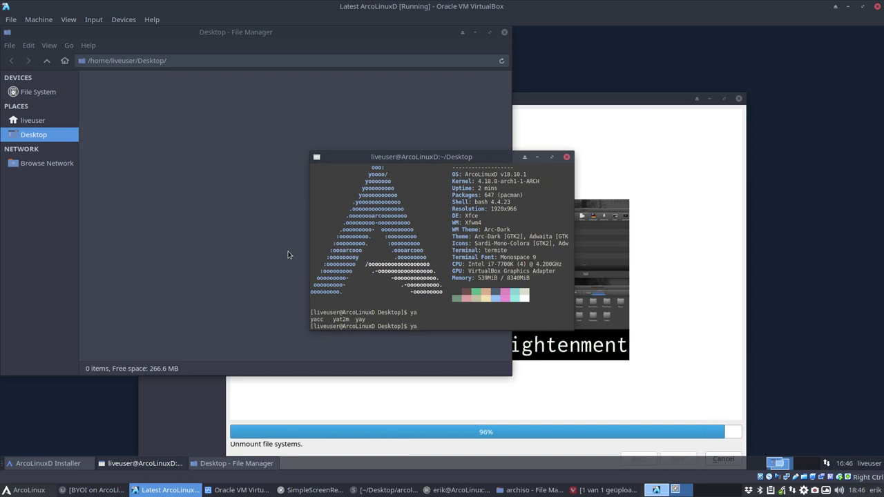
text(ou)
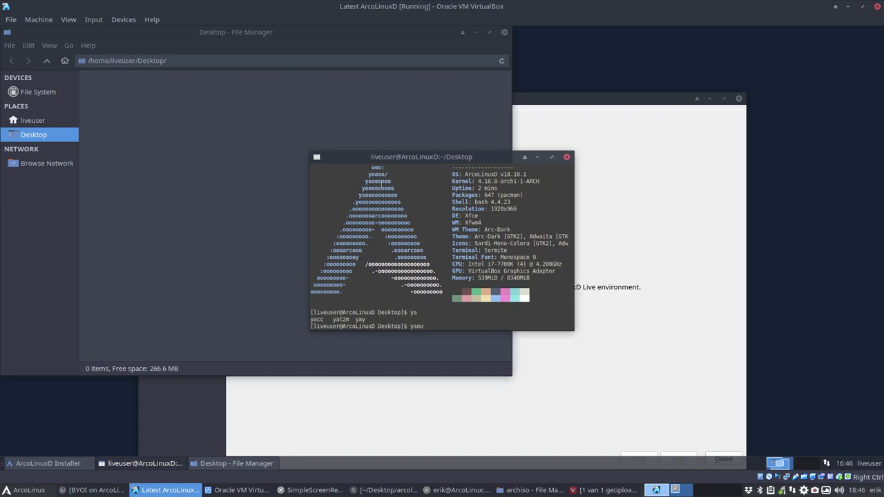
click(566, 157)
Step: Finish the installer with Restart now enabled and boot the virtual machine into the installed system
click(536, 320)
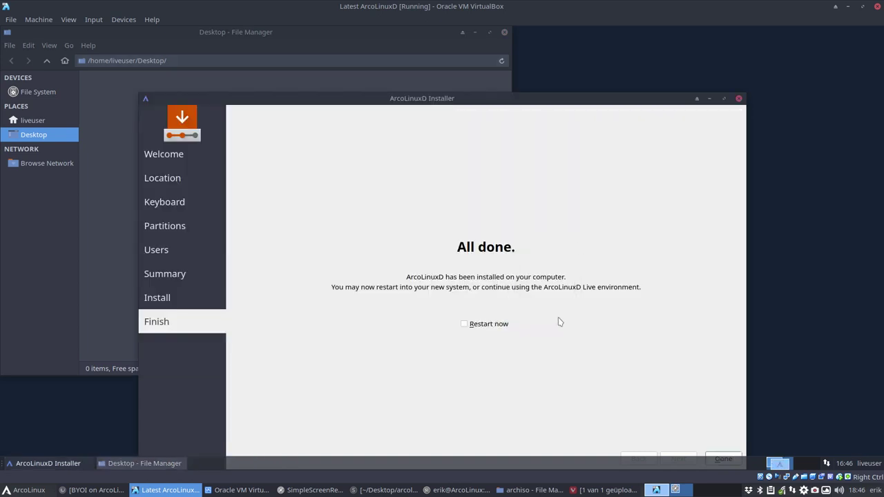
click(478, 326)
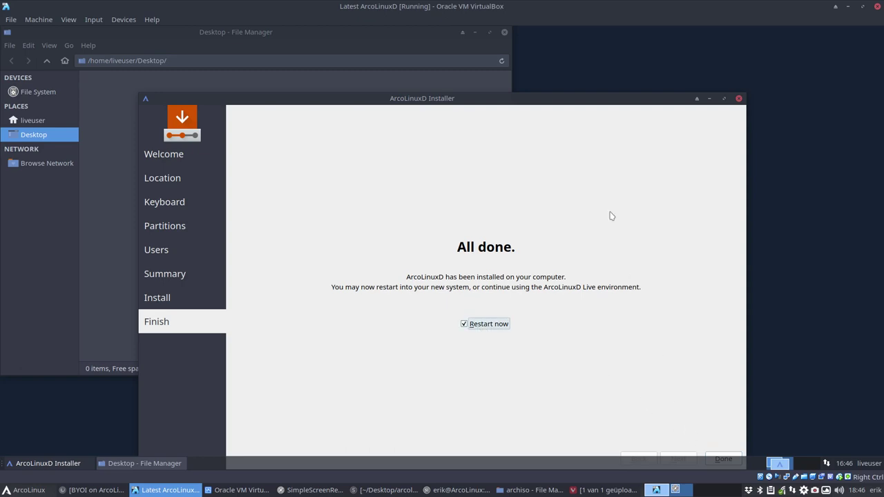
drag(568, 98, 519, 31)
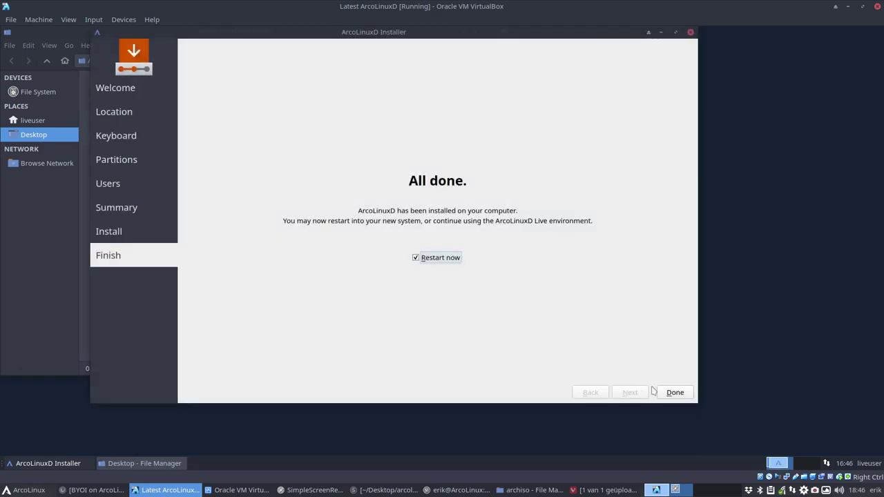
click(670, 393)
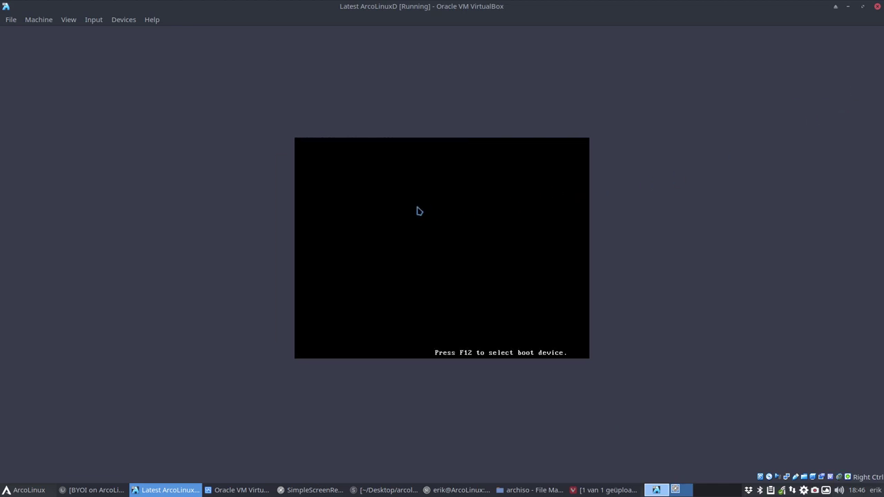
key(Down)
key(Return)
key(Return)
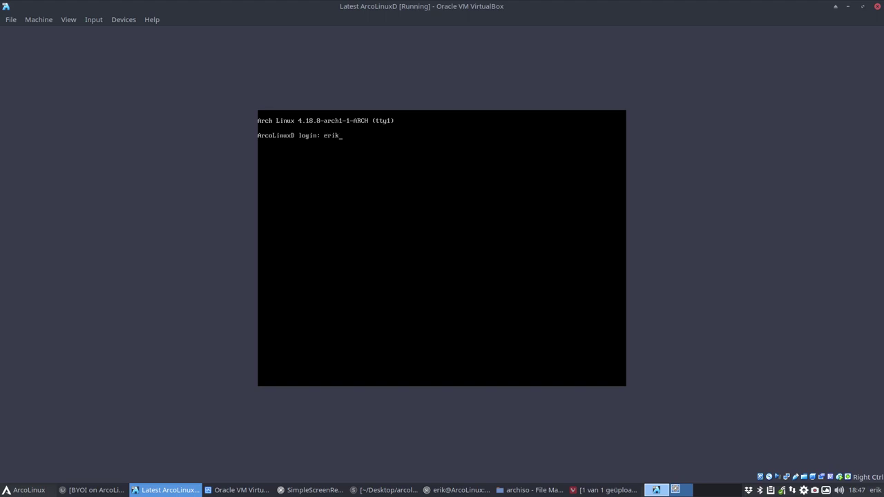
Step: Log in at the console with the username and account password, and run the mirror command with the sudo password
key(Return)
key(Return)
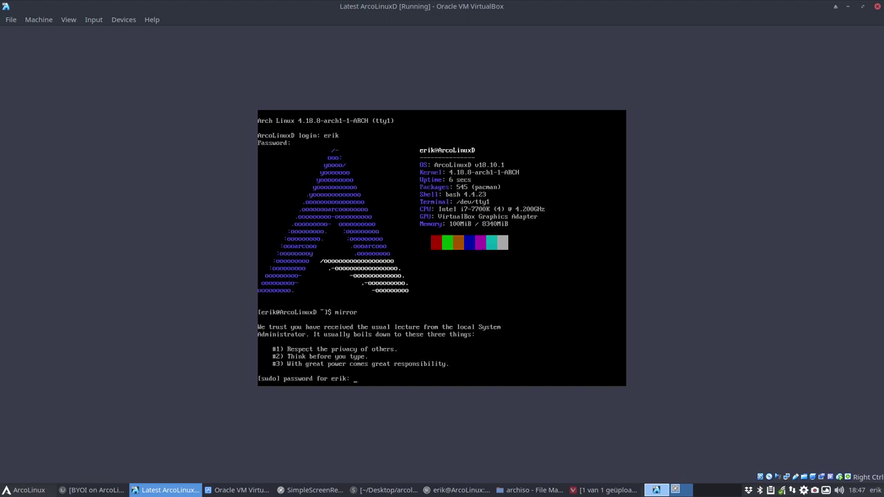
key(Return)
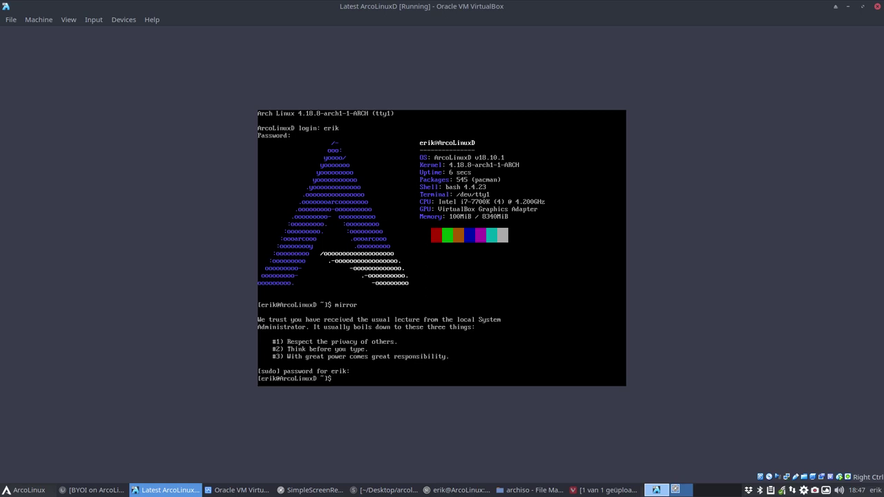
Step: Upgrade the installed system with the update command and check the AUR packages for updates with pksyua
text(update)
key(Return)
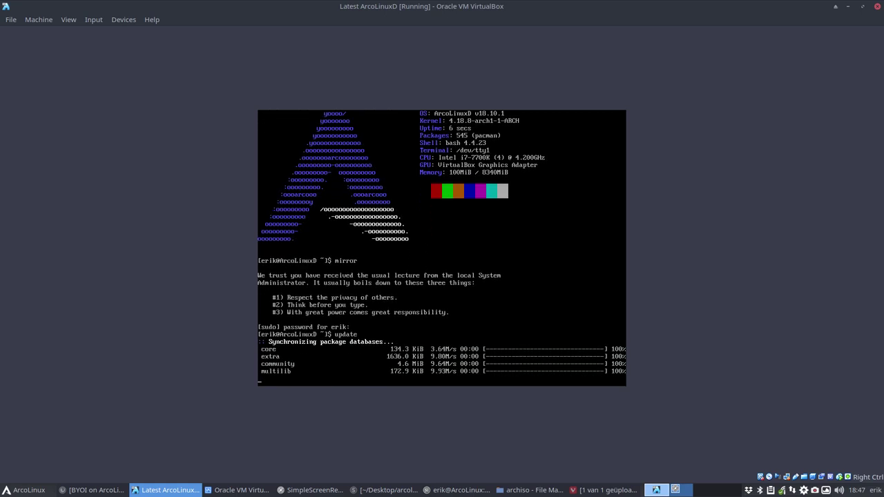
text(pksyua)
key(Return)
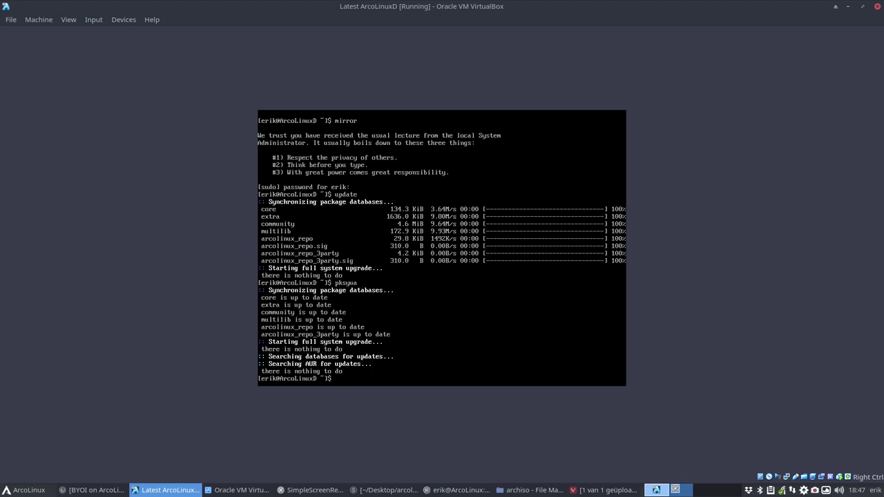
Step: List the commands beginning with "ya" on the installed system's console to check the available AUR helpers
text(ya)
key(Tab)
key(Tab)
key(Tab)
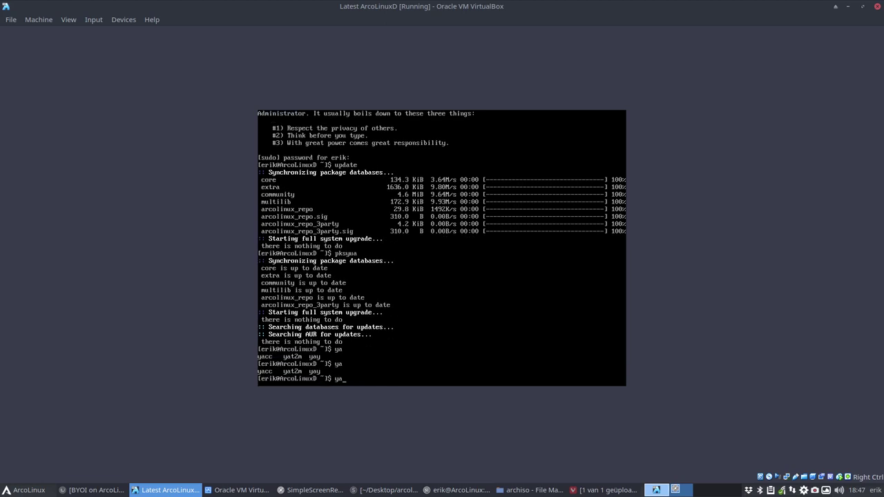